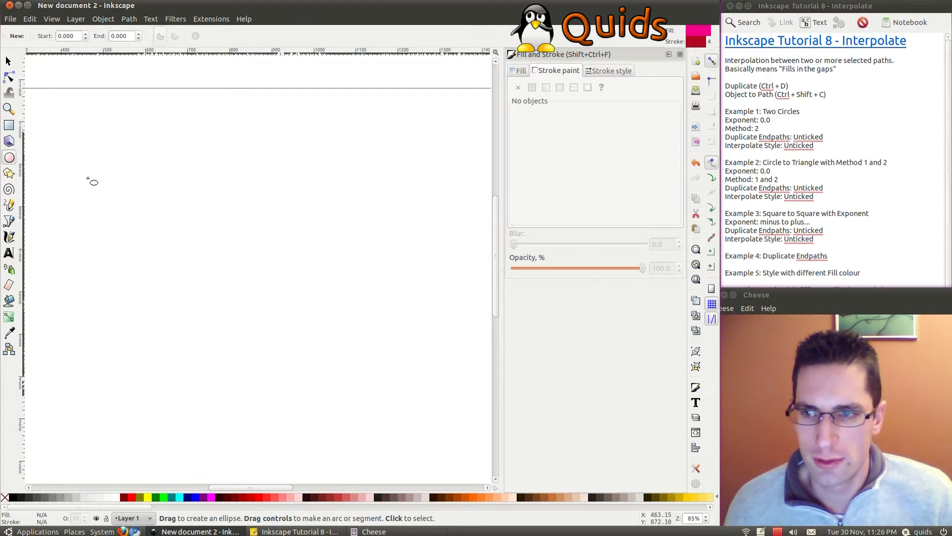
Draw a magenta circle on the left and convert it to a path.
drag(87, 176, 147, 231)
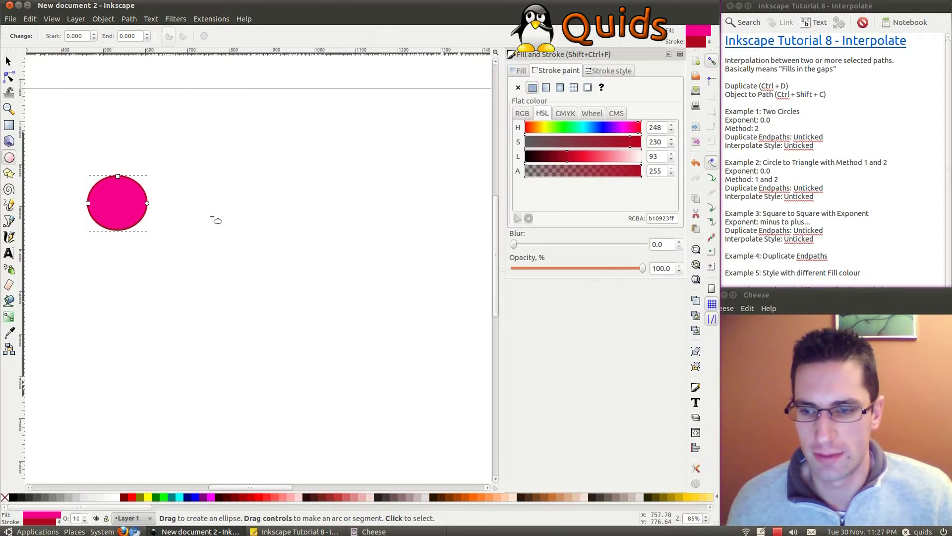
key(ctrl)
key(ctrl+shift+c)
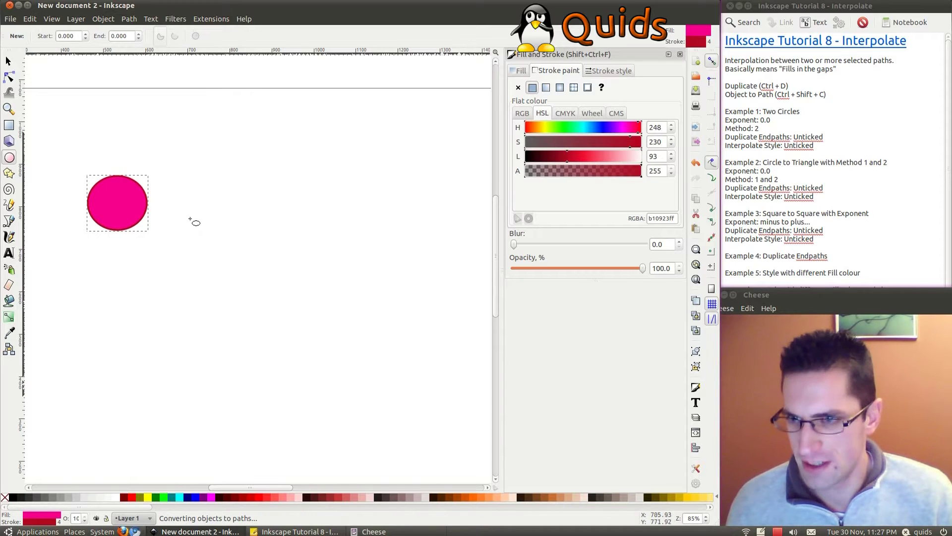
Duplicate the circle path and move the copy far to the right.
click(8, 61)
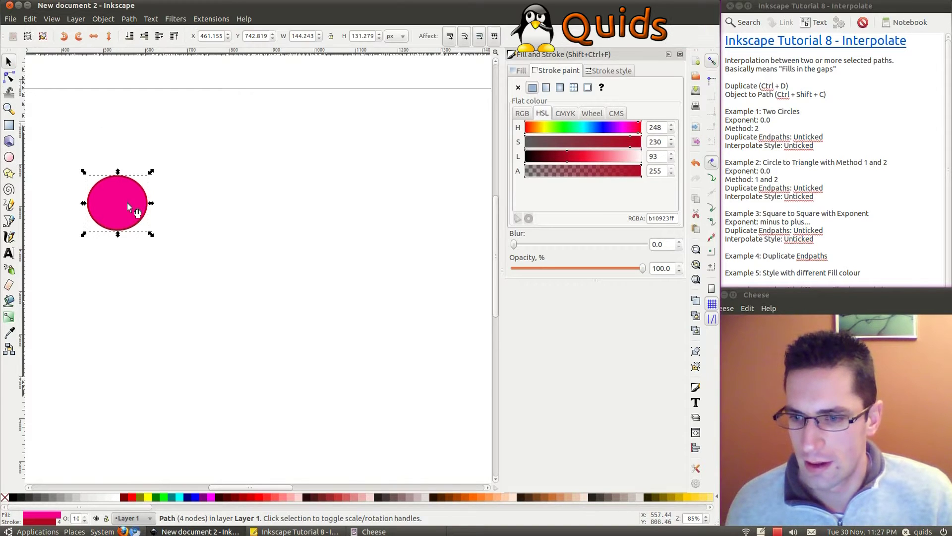
key(ctrl+d)
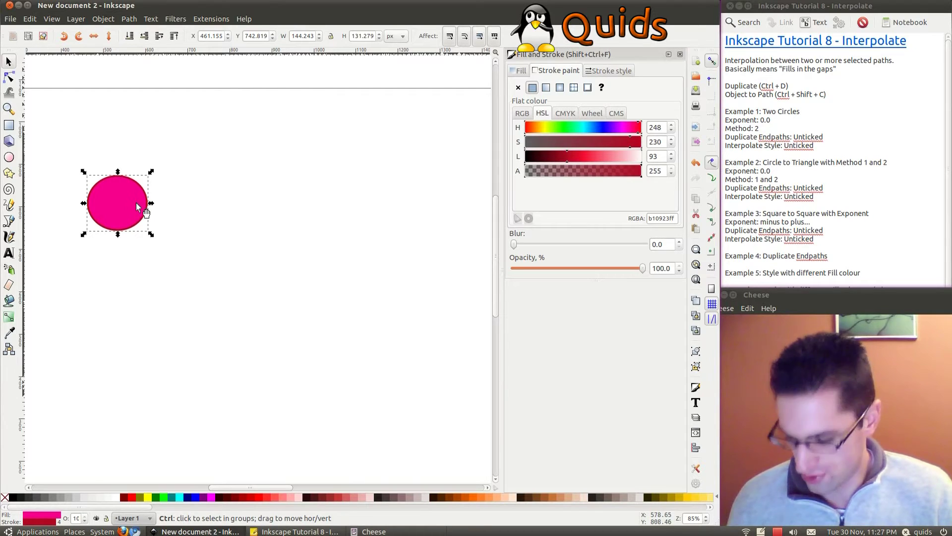
drag(127, 203, 453, 203)
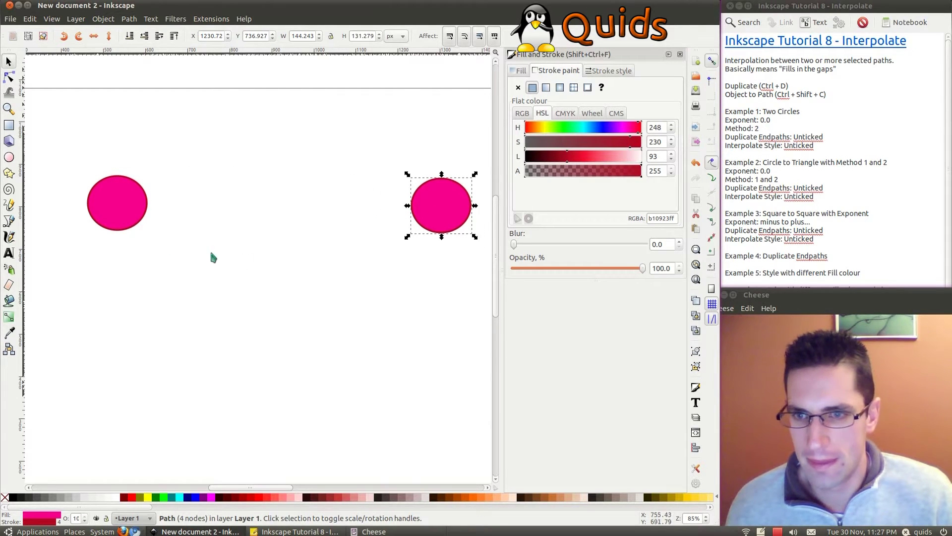
click(155, 254)
click(120, 201)
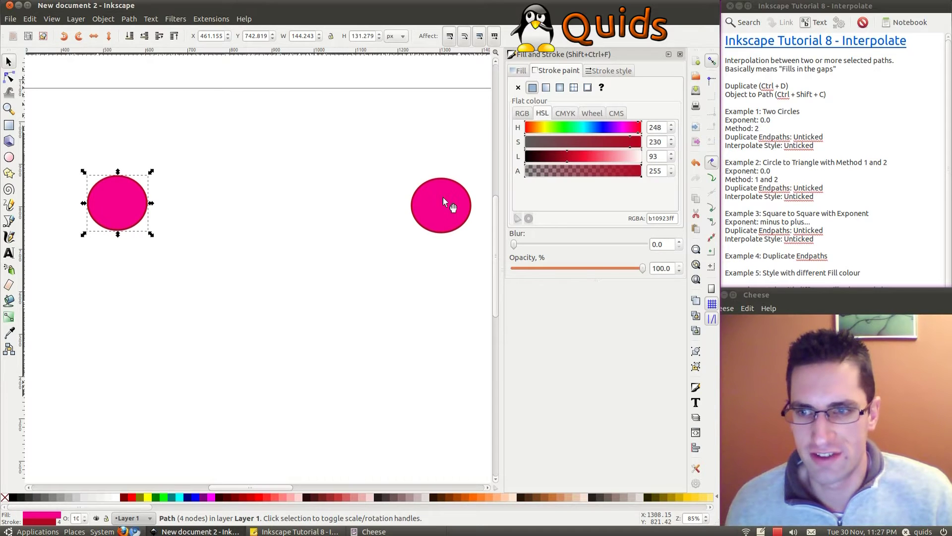
Select both circles and open the Interpolate extension with live preview on.
shift+click(442, 197)
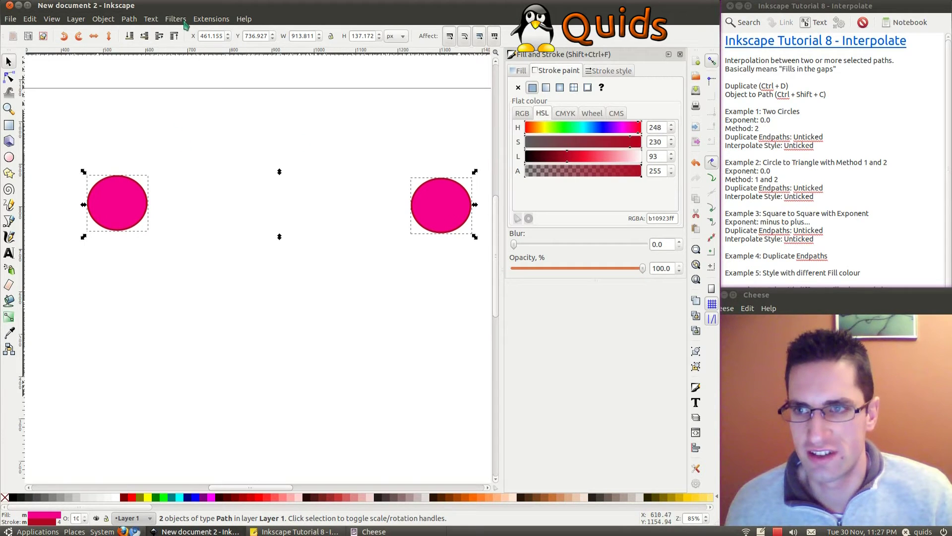
click(202, 22)
mouse_move(221, 82)
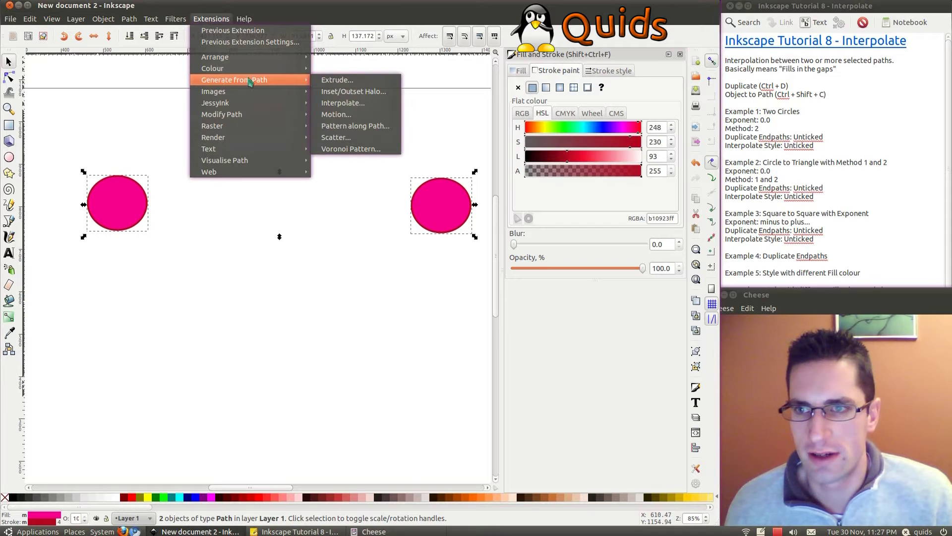
click(365, 106)
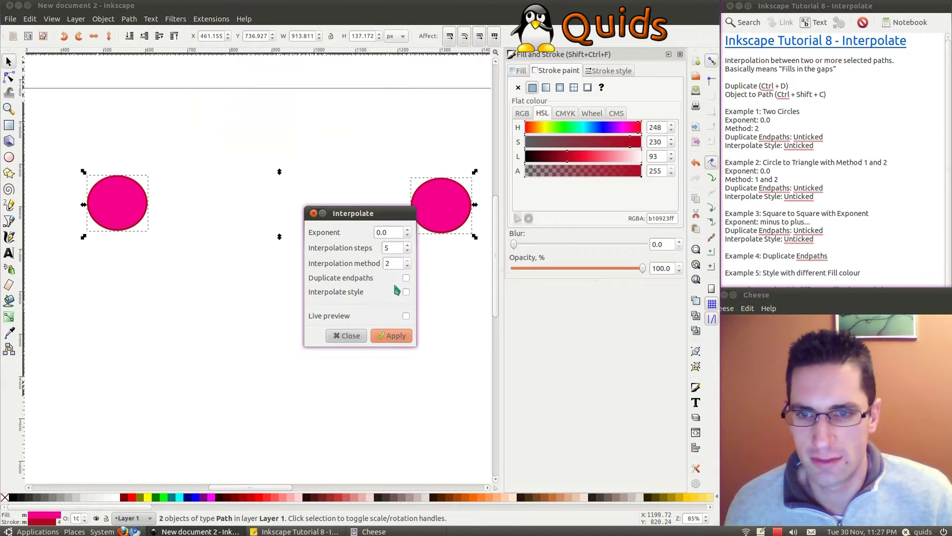
click(407, 317)
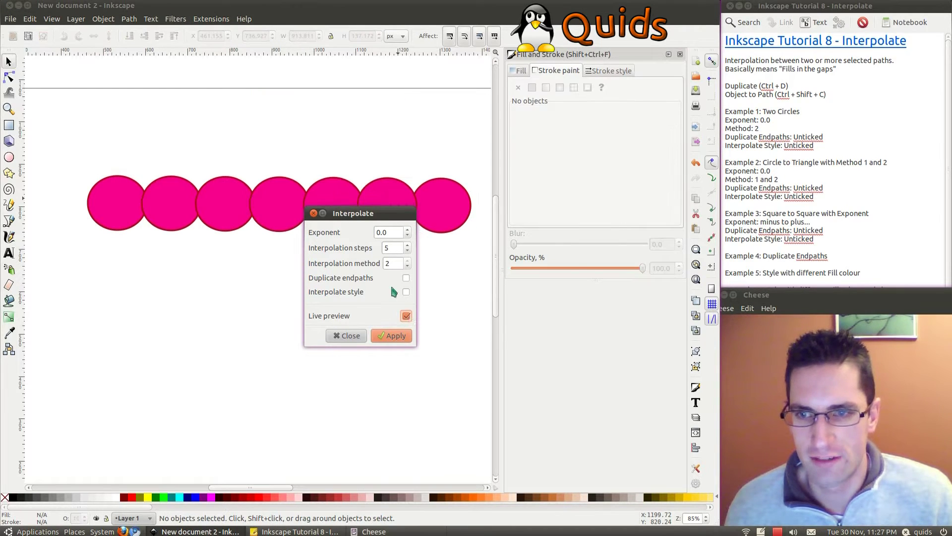
drag(380, 214, 369, 261)
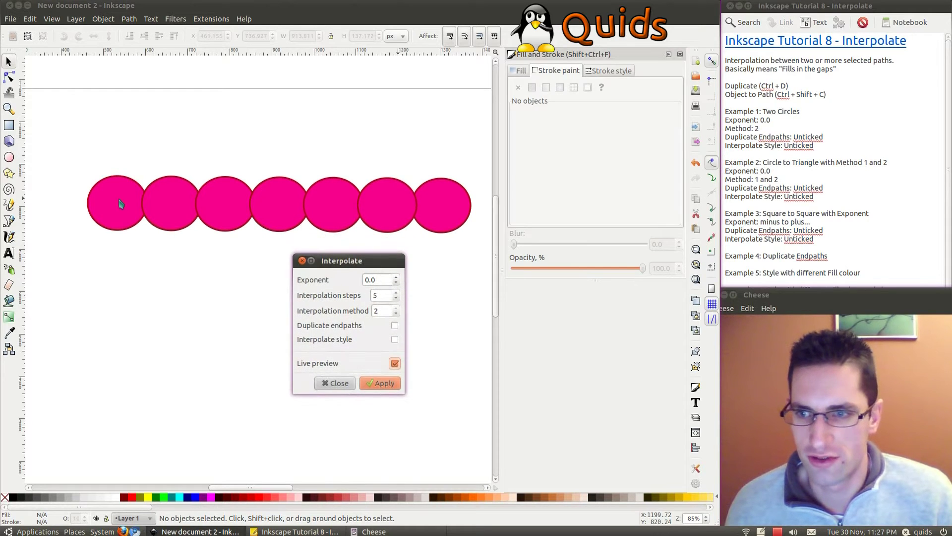
Preview step counts from 3 to 9, then apply 6 interpolation steps and close.
click(396, 298)
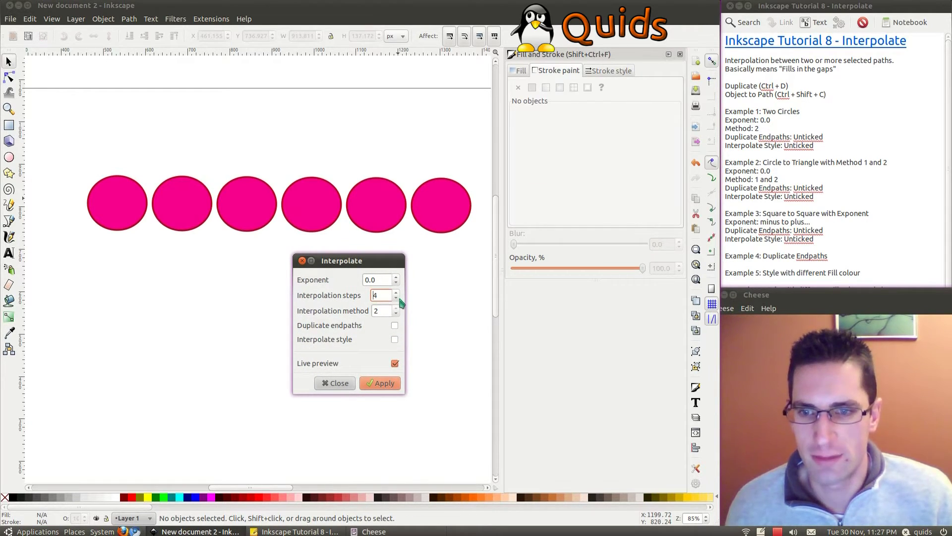
click(396, 298)
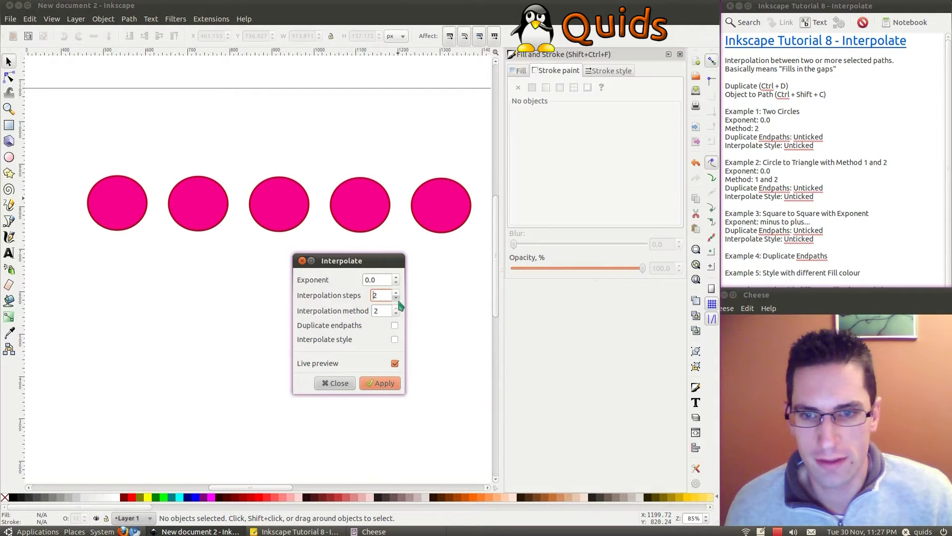
click(396, 293)
click(397, 293)
click(396, 293)
click(396, 293)
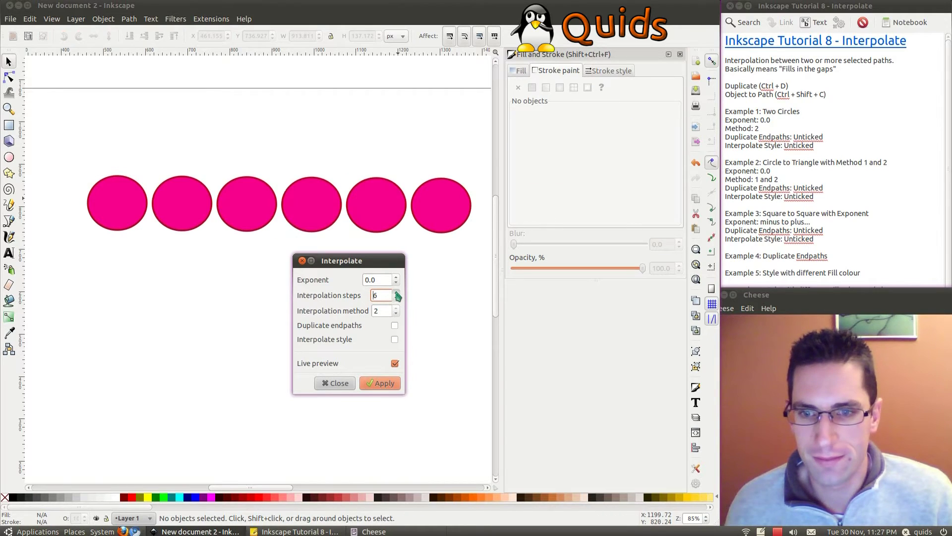
click(396, 292)
click(396, 292)
click(396, 292)
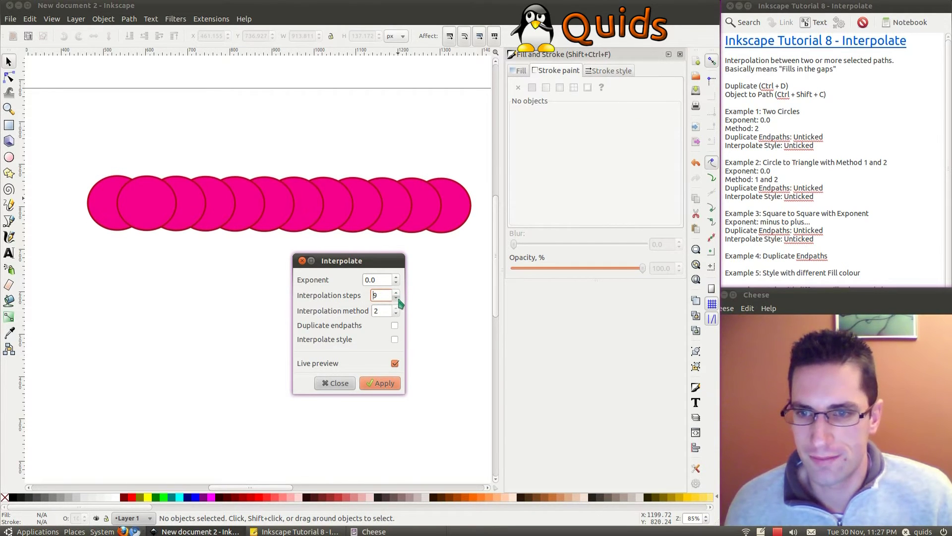
click(396, 298)
click(396, 298)
click(396, 298)
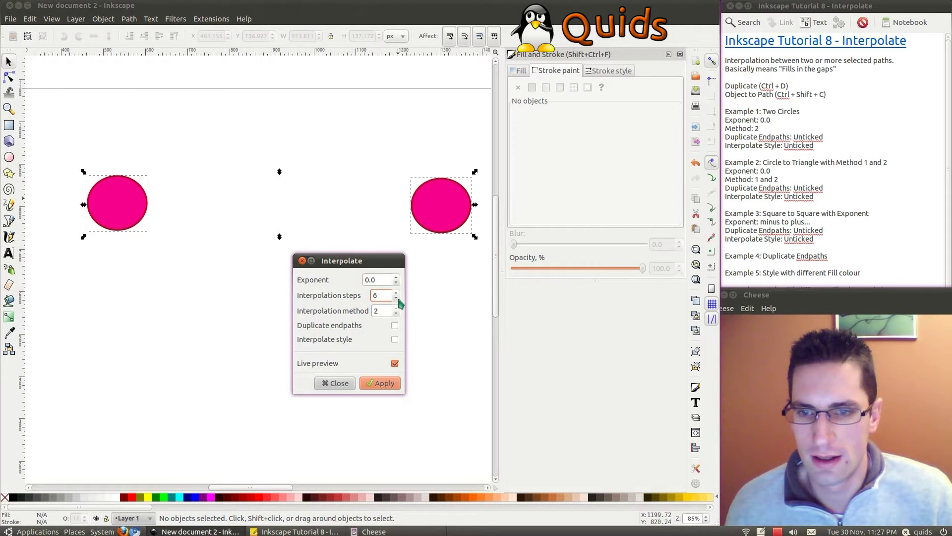
click(385, 386)
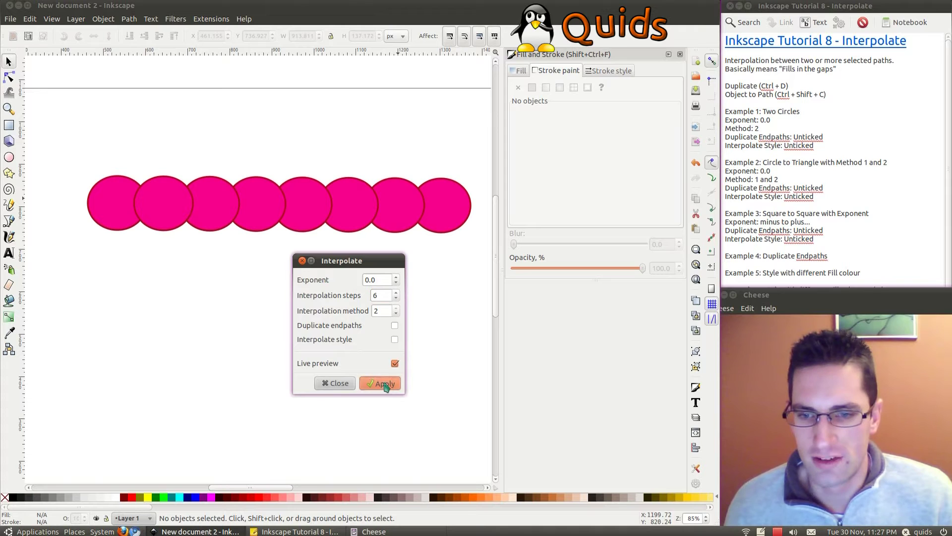
click(335, 383)
Drag the interpolated circles below the row, then undo the move.
drag(266, 211, 280, 314)
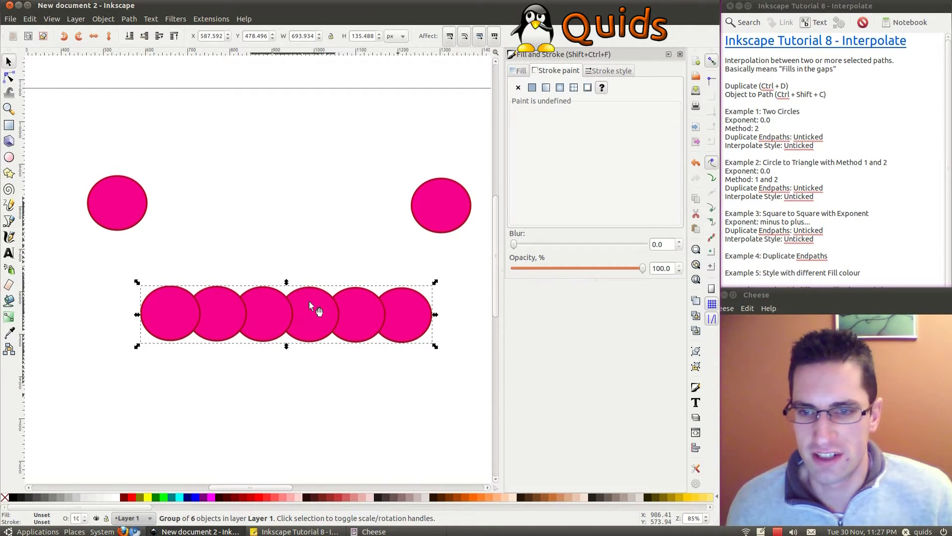
key(ctrl+z)
click(213, 289)
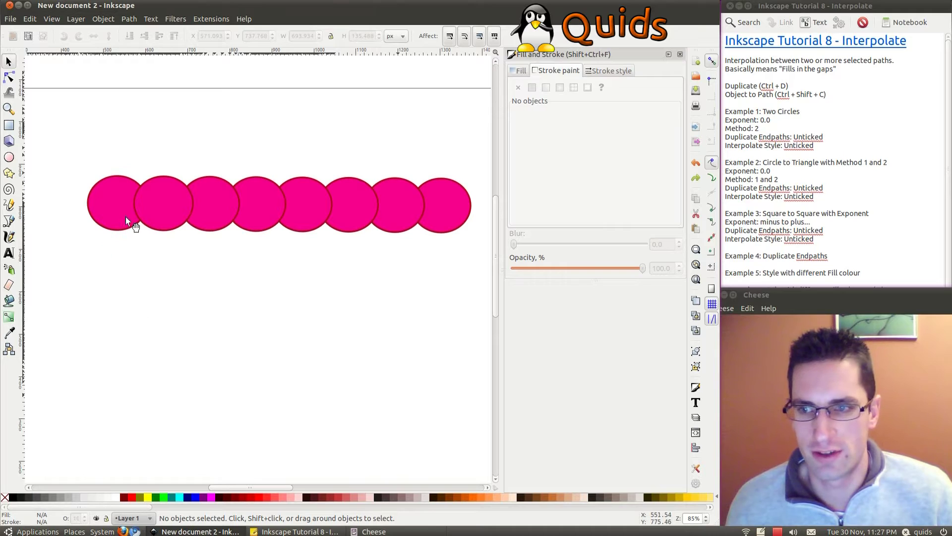
Move the first circle to the lower left and draw a 3-corner triangle at lower right.
click(119, 199)
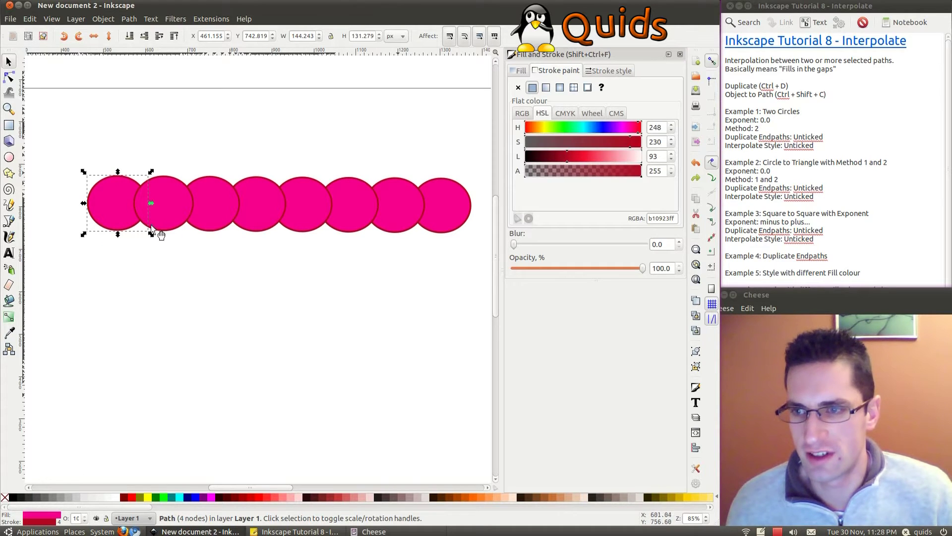
drag(116, 193, 109, 335)
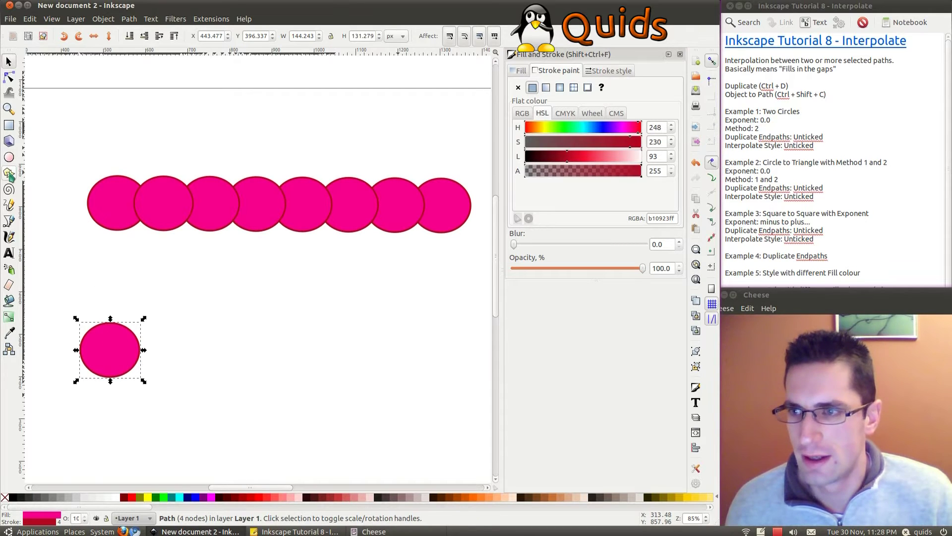
click(9, 174)
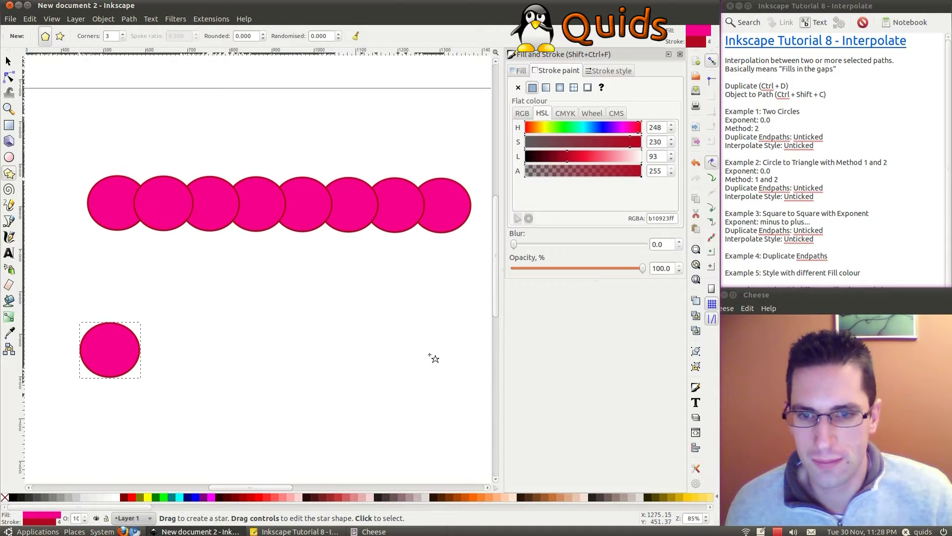
drag(430, 354, 461, 372)
key(s)
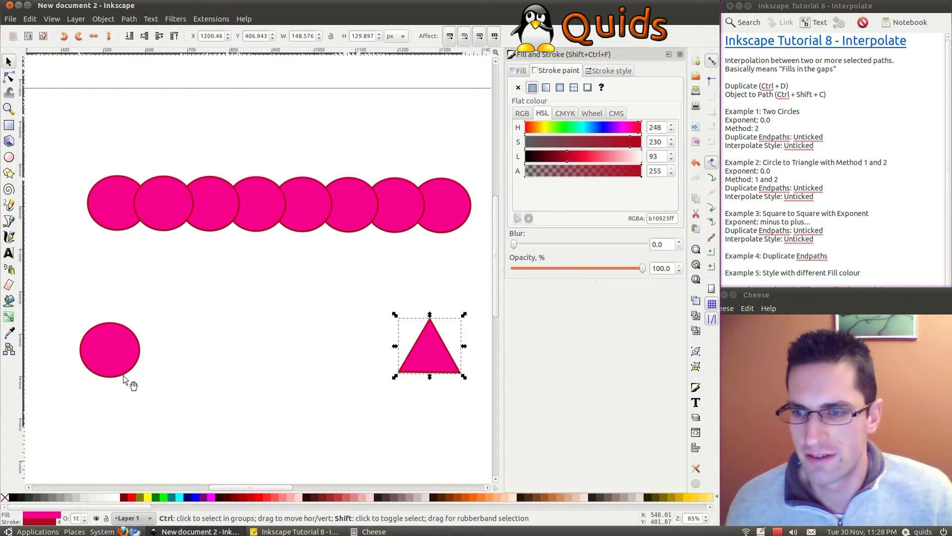
Select the circle and triangle and open Interpolate with live preview on.
shift+click(114, 361)
click(213, 19)
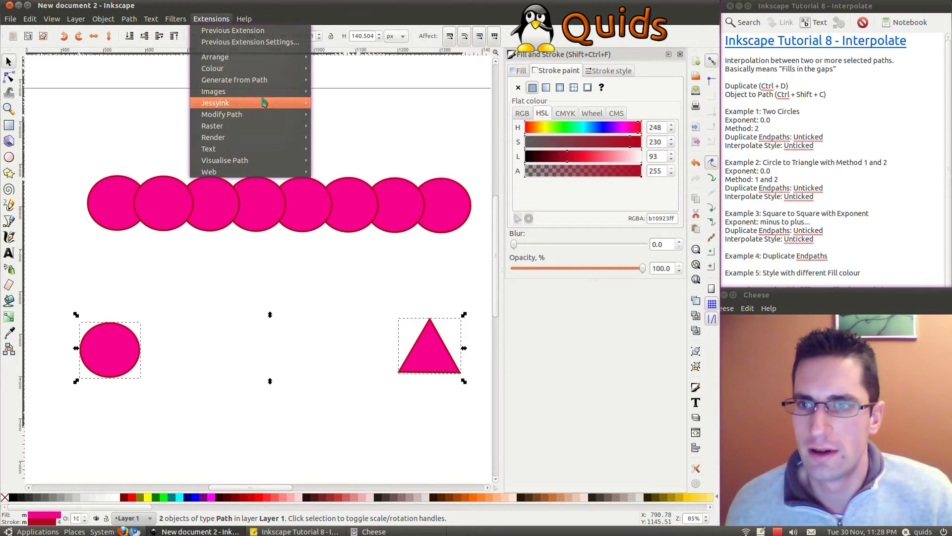
mouse_move(263, 79)
click(342, 101)
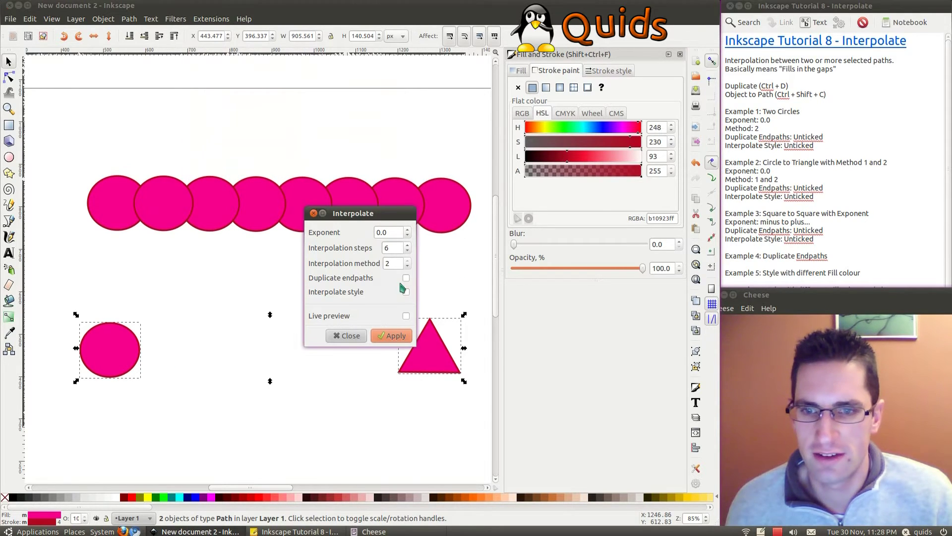
click(406, 316)
drag(388, 213, 399, 171)
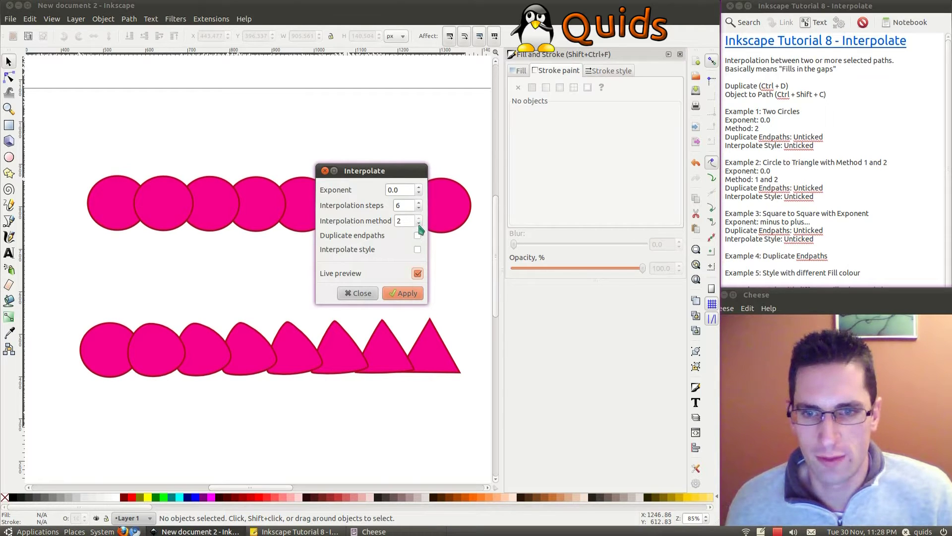
Apply a 4-step, method-2 circle-to-triangle interpolation, then rubber-band select all shapes.
click(419, 224)
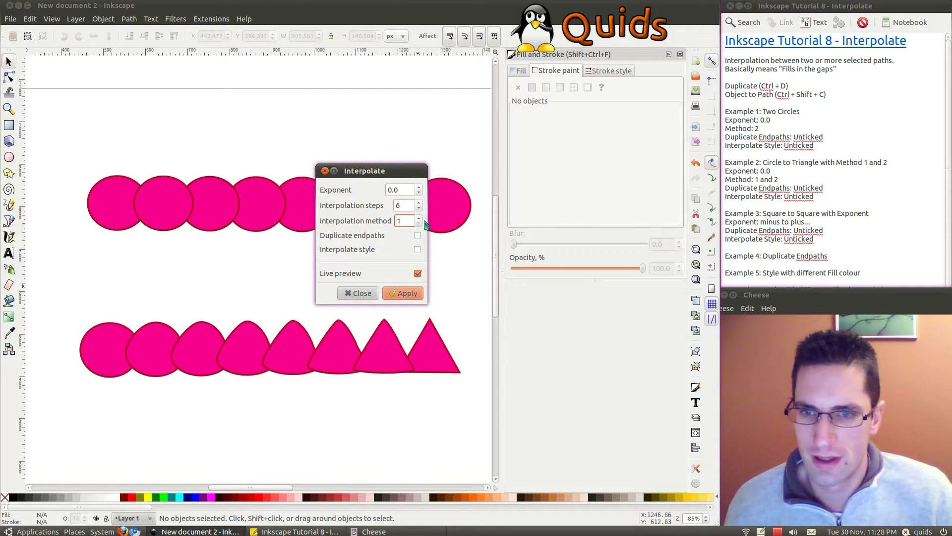
click(419, 218)
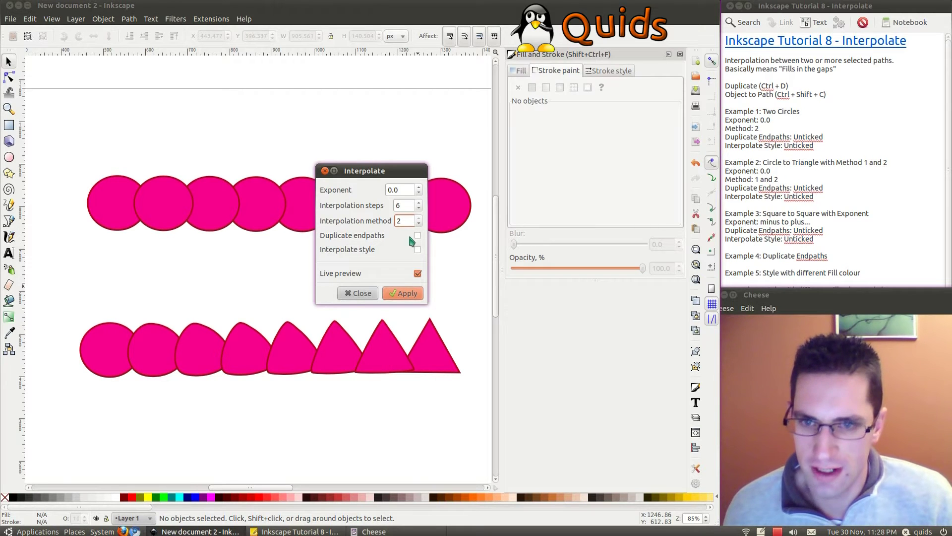
click(419, 209)
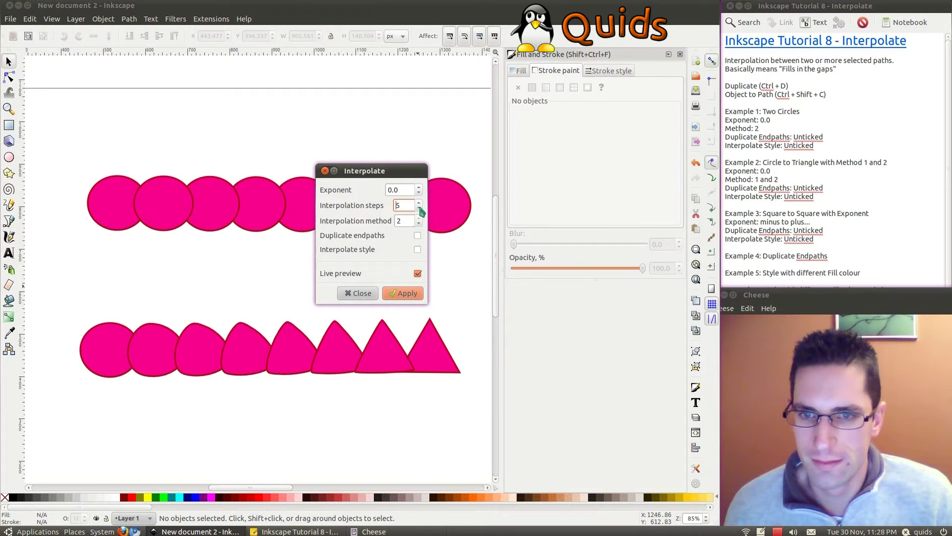
click(419, 208)
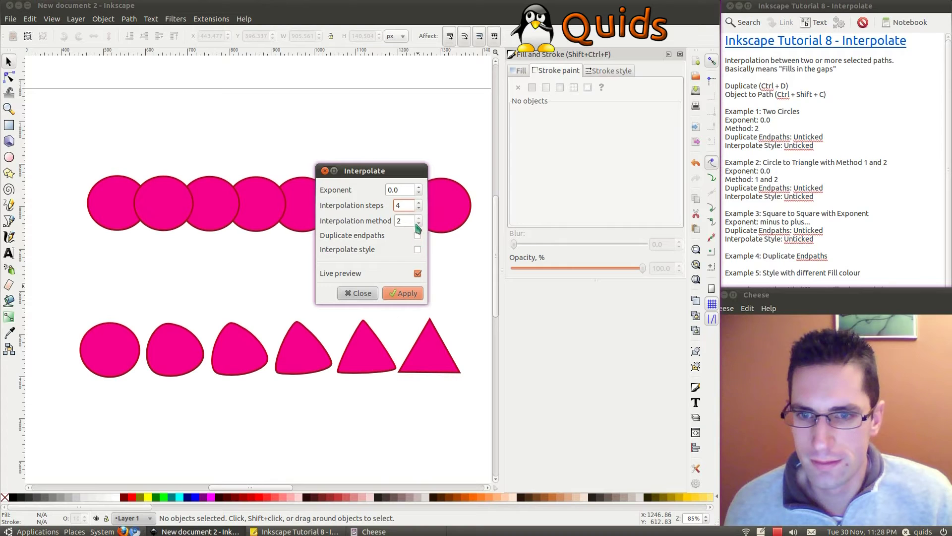
click(419, 224)
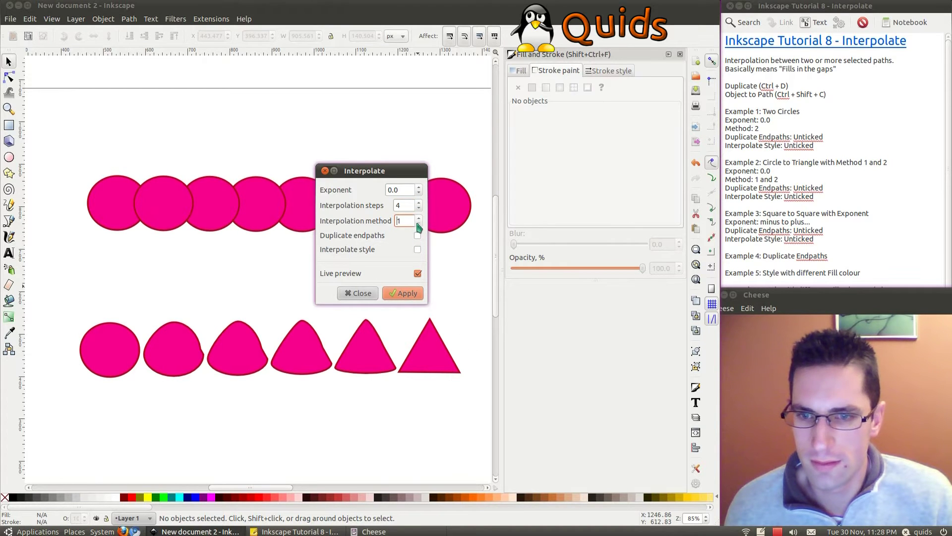
click(419, 220)
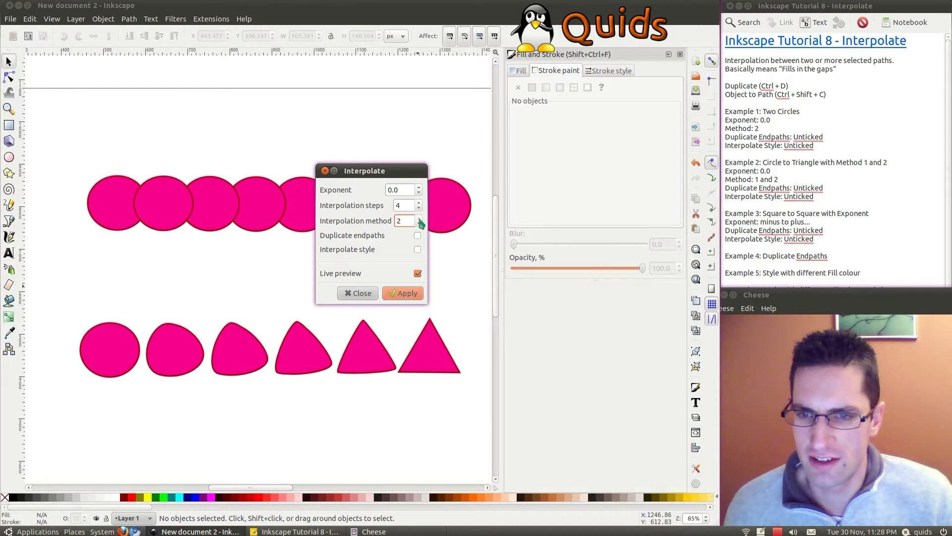
click(401, 293)
click(356, 293)
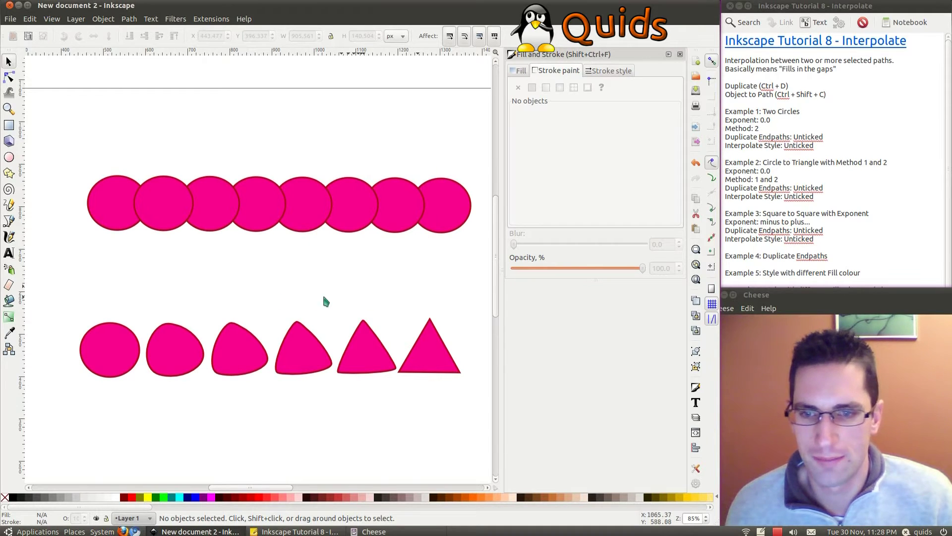
drag(52, 154, 413, 387)
Delete all shapes and draw a pink square on the left.
key(Delete)
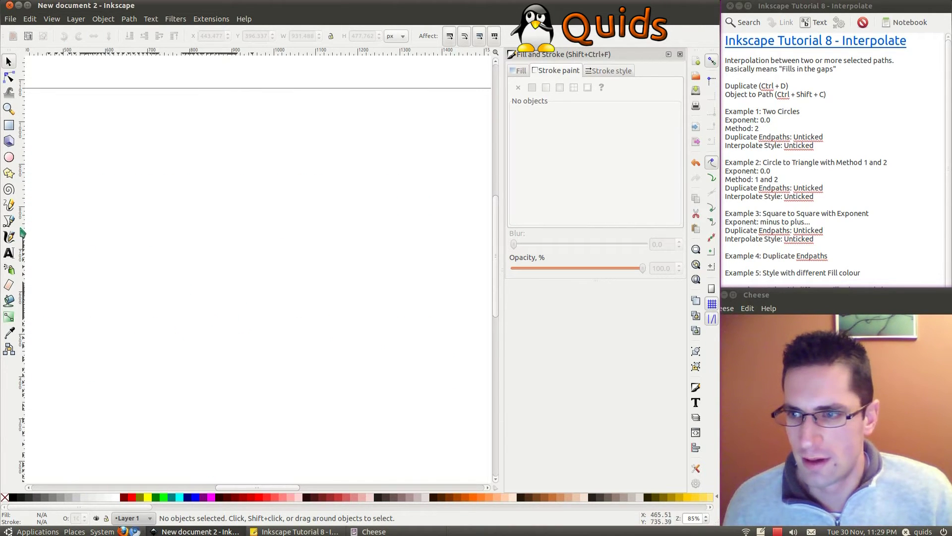
click(9, 125)
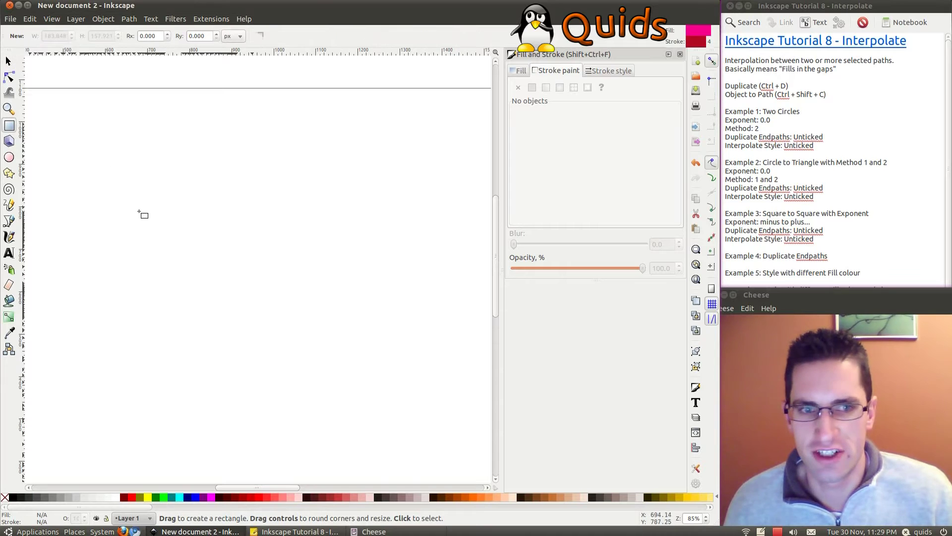
drag(78, 222, 135, 276)
key(F1)
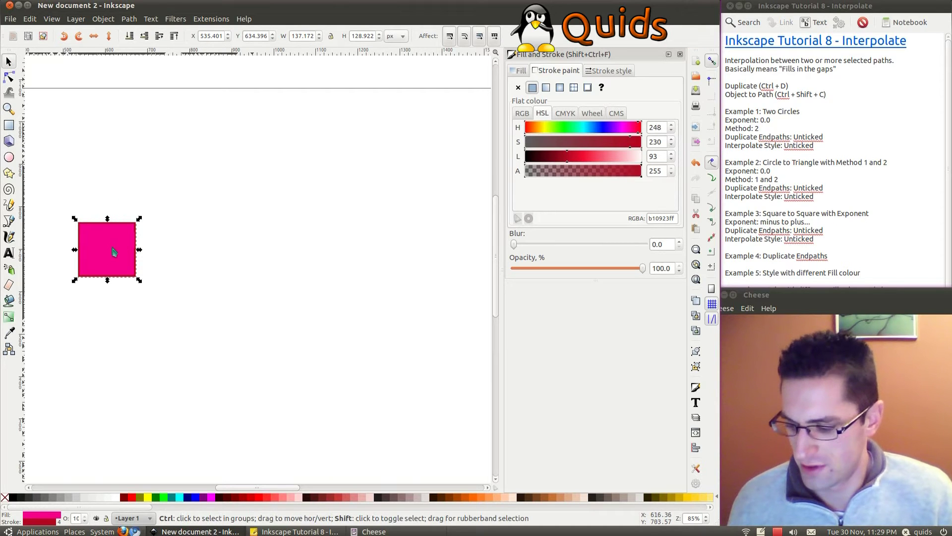
Convert the square to a path and move a duplicate far right.
key(ctrl+shift+c)
key(ctrl+d)
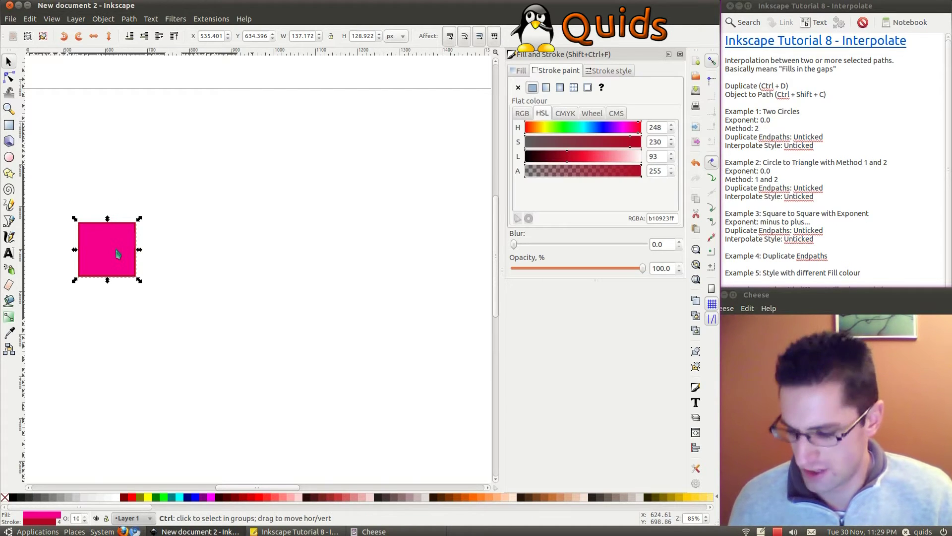
drag(117, 251, 438, 253)
Select both squares and open Interpolate with live preview on.
shift+click(97, 248)
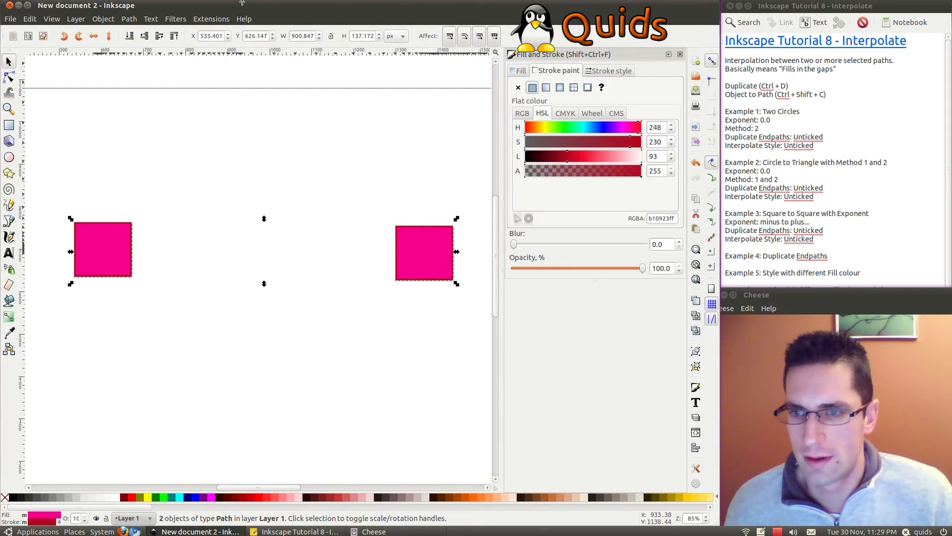
click(209, 20)
mouse_move(248, 80)
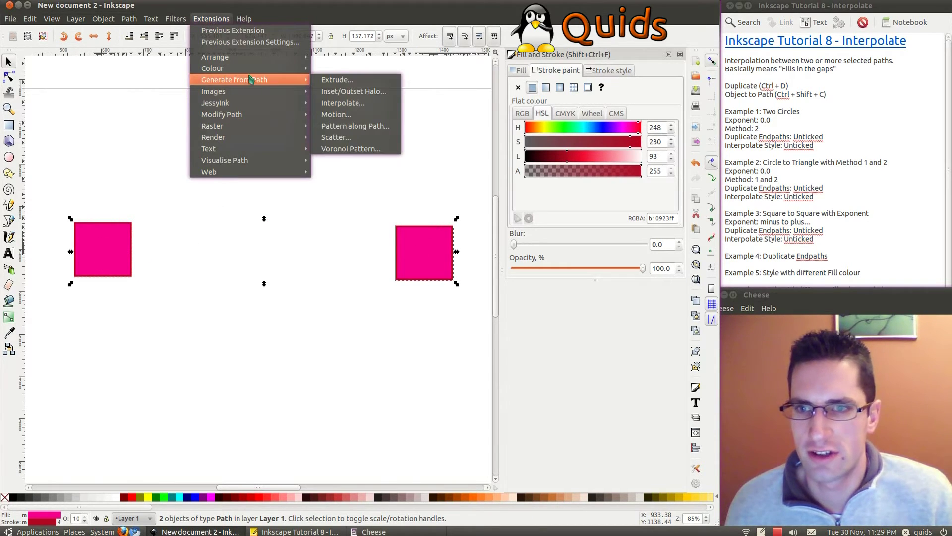
click(365, 104)
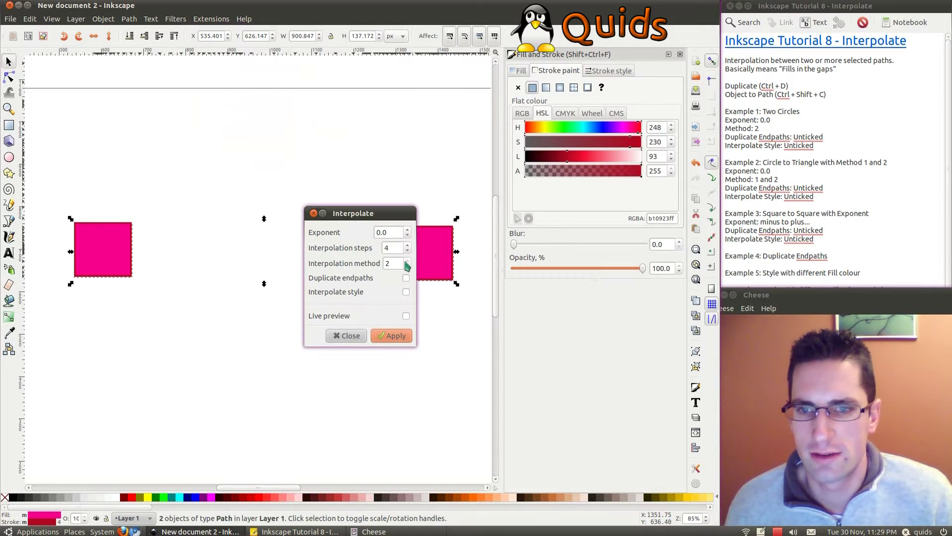
click(405, 315)
drag(405, 213, 394, 309)
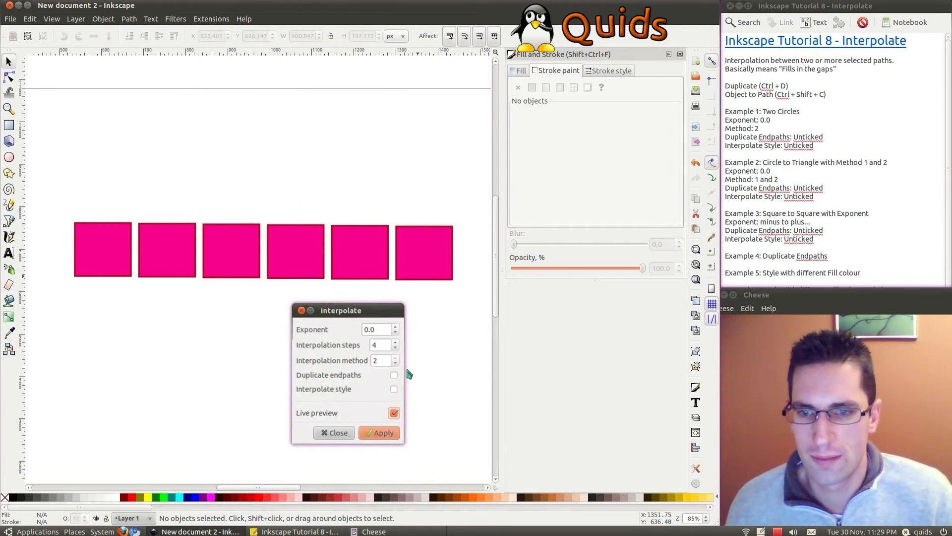
Preview exponent values from -0.4 up to about 0.5.
click(396, 332)
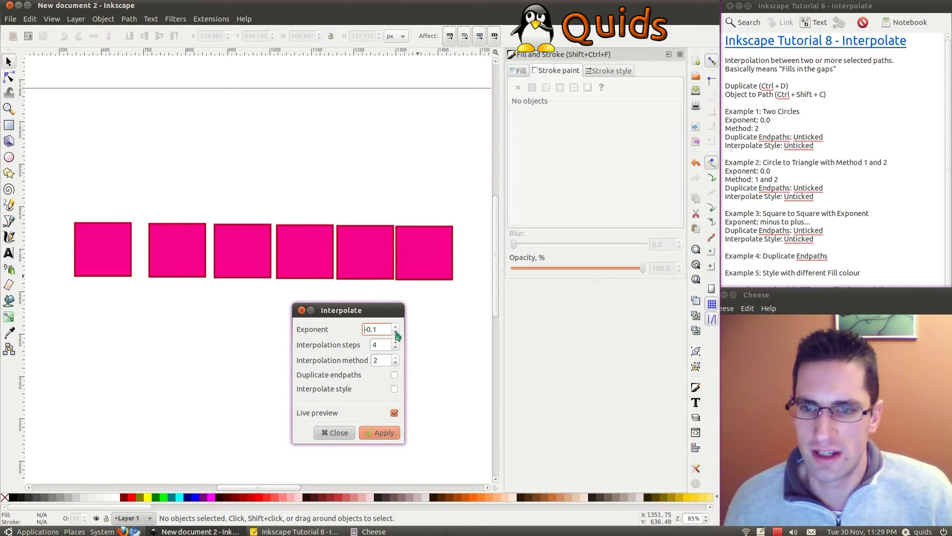
click(395, 332)
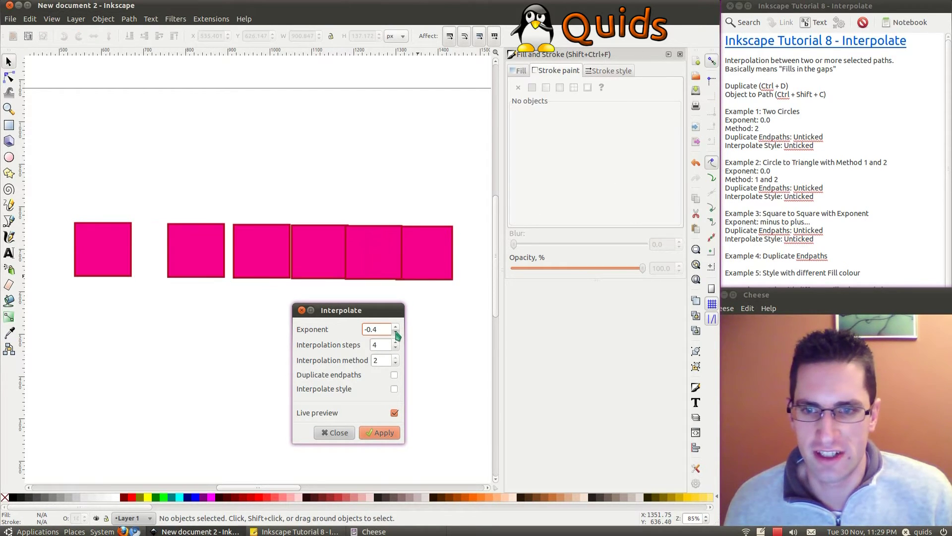
click(396, 332)
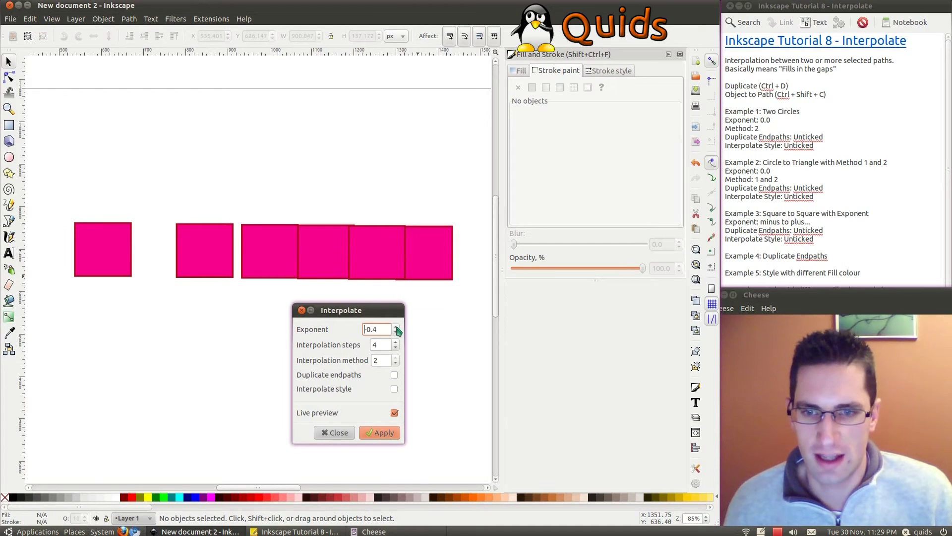
click(396, 327)
click(396, 327)
click(395, 327)
click(395, 327)
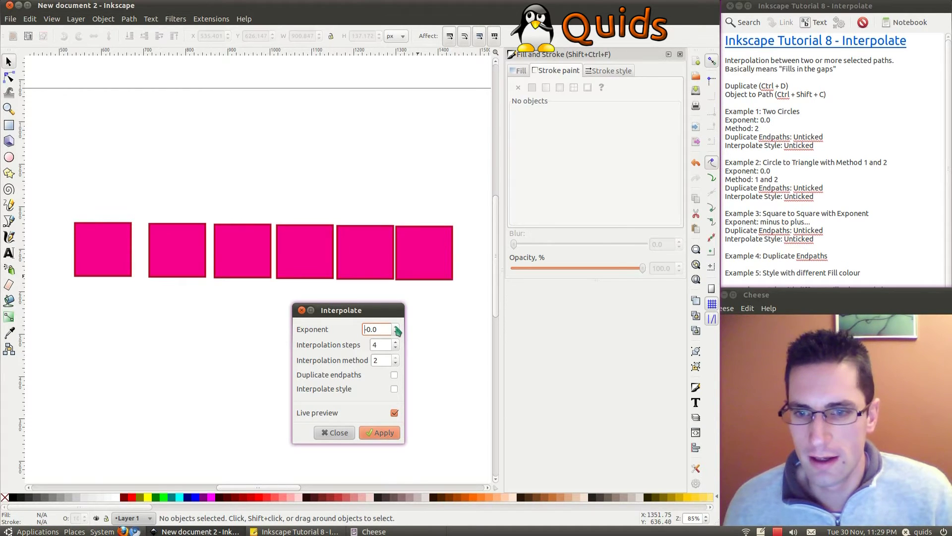
click(396, 327)
click(395, 327)
click(396, 327)
click(396, 327)
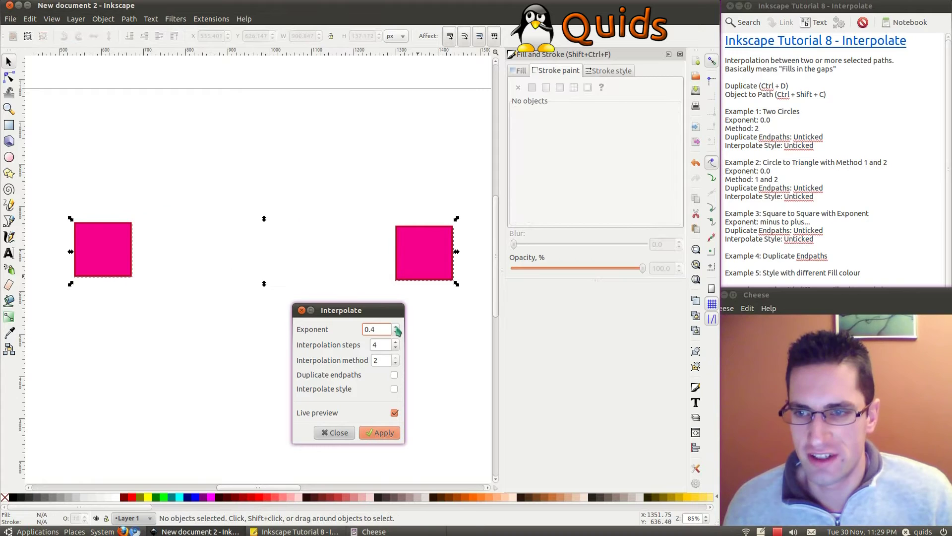
click(396, 327)
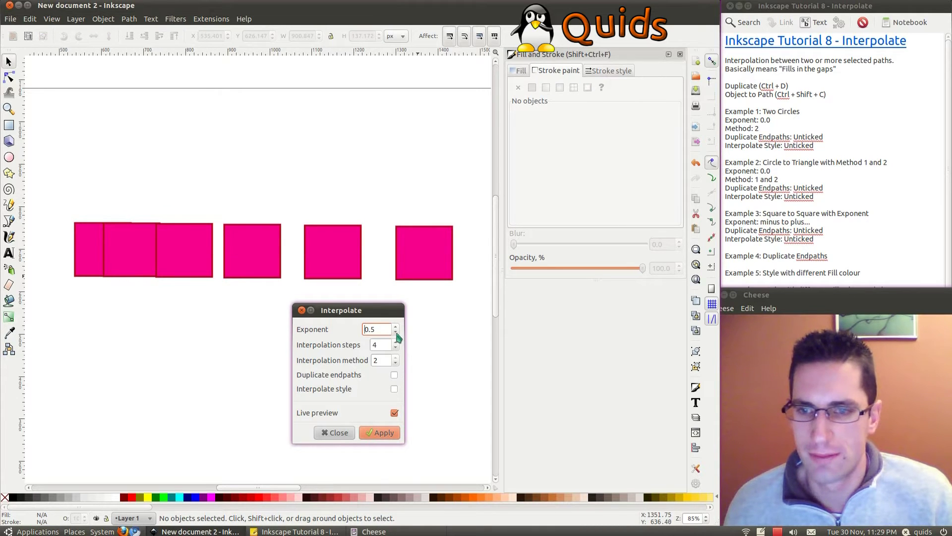
Enter exponent 1.0 and close the Interpolate dialog.
drag(383, 330, 331, 327)
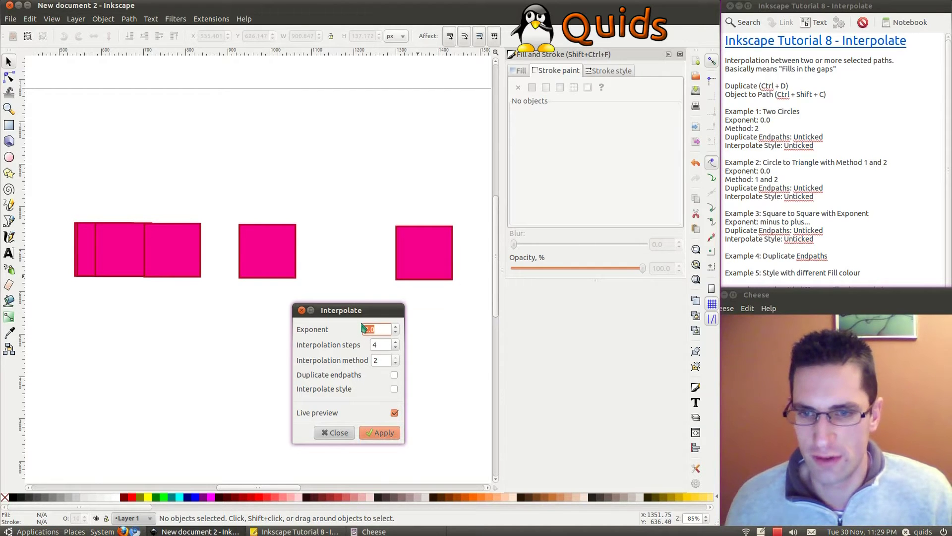
key(Return)
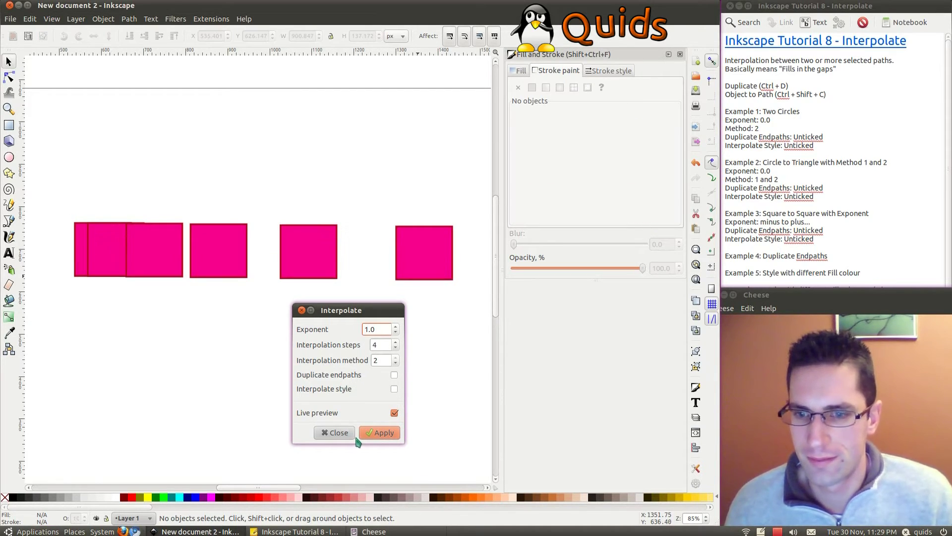
click(321, 437)
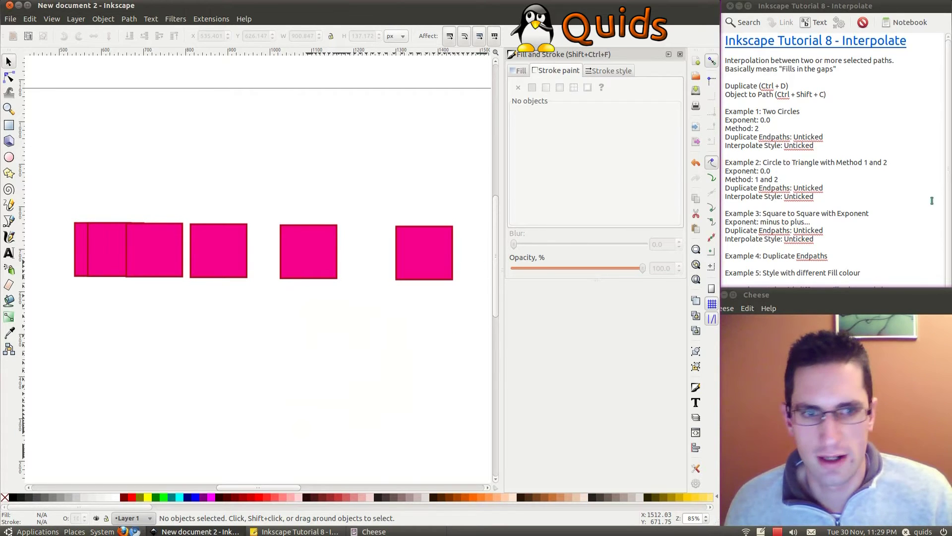
scroll(932, 200, down, 1)
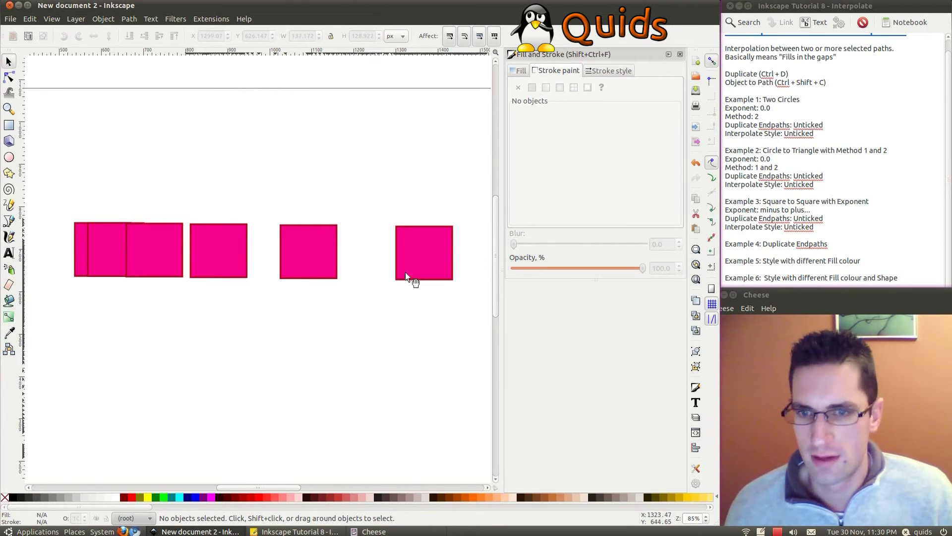
Undo the bunched squares, reselect both squares, and open Interpolate with live preview.
key(ctrl+z)
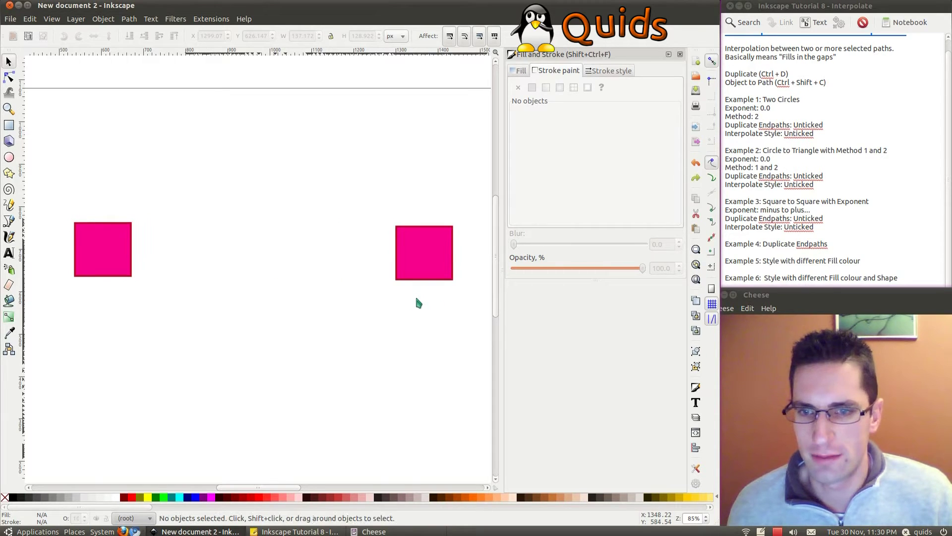
click(418, 256)
shift+click(106, 239)
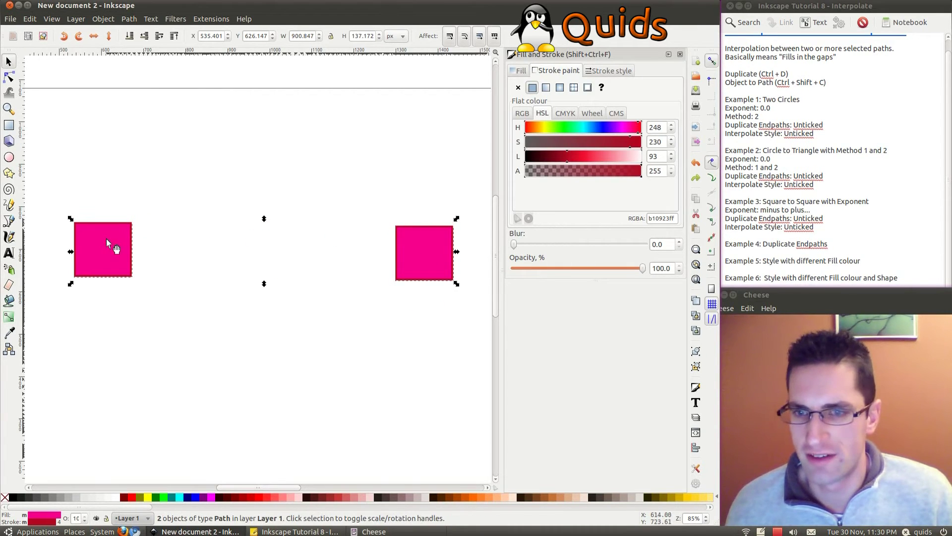
click(211, 18)
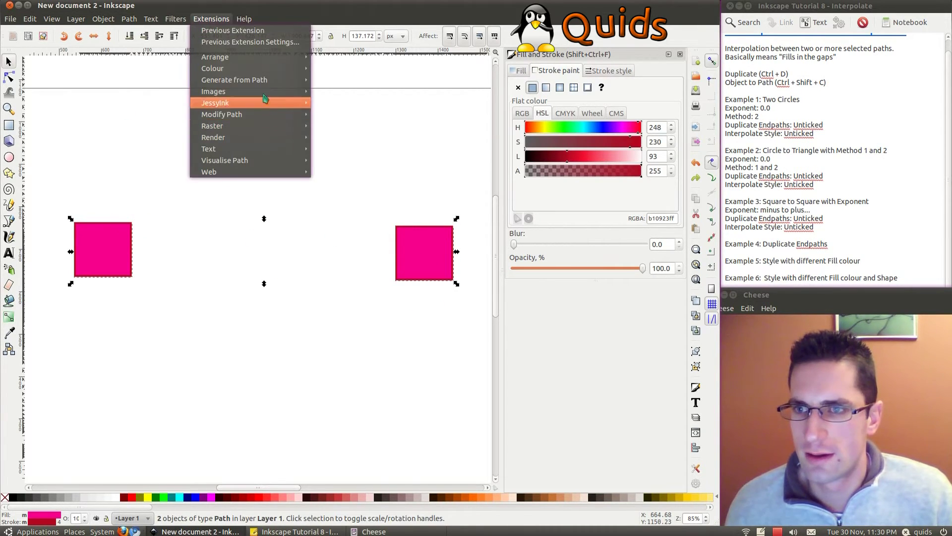
mouse_move(266, 88)
click(363, 92)
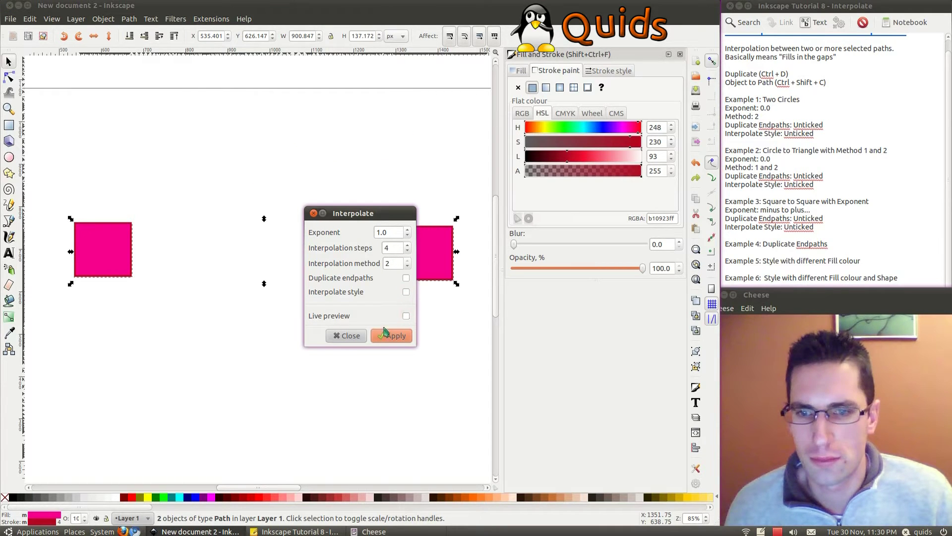
click(407, 315)
Set exponent 0 and 9 steps, try Duplicate endpaths, then close the dialog.
drag(392, 233, 295, 233)
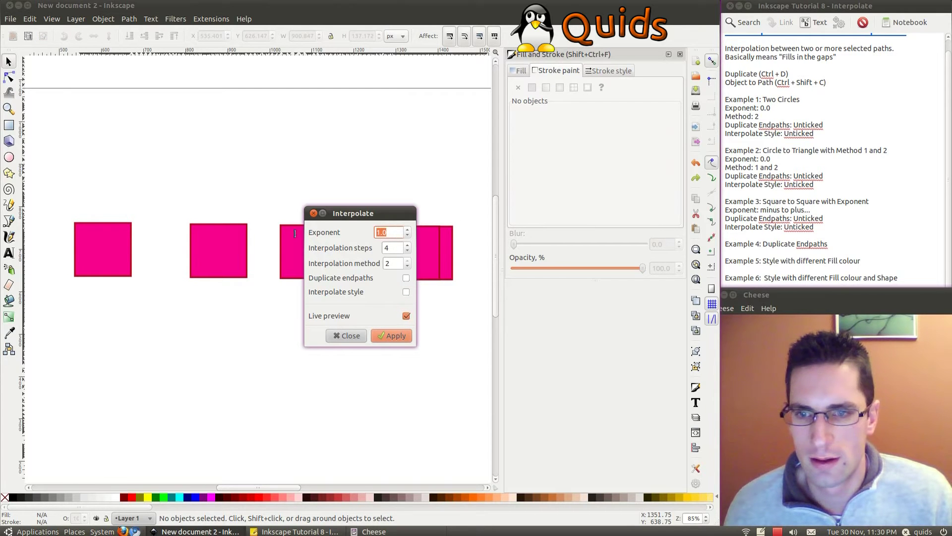
text(0)
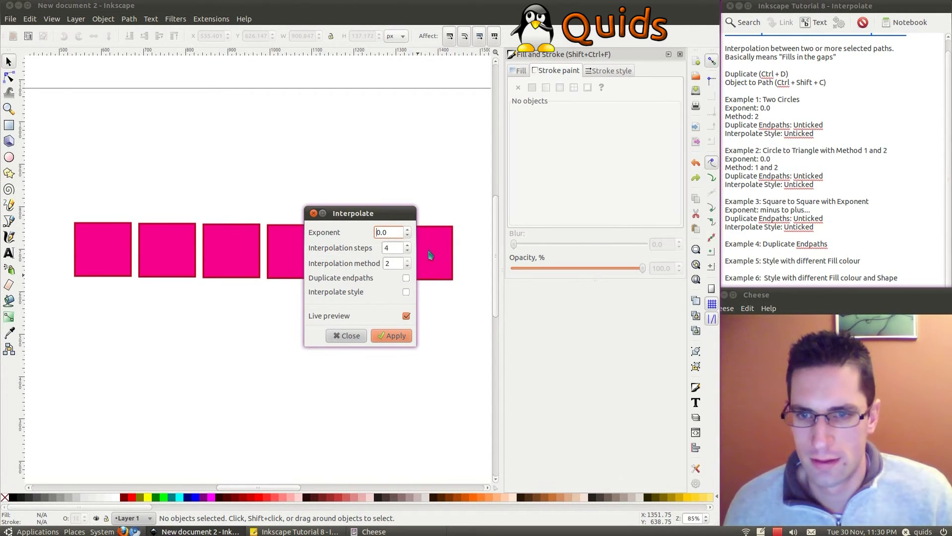
click(406, 246)
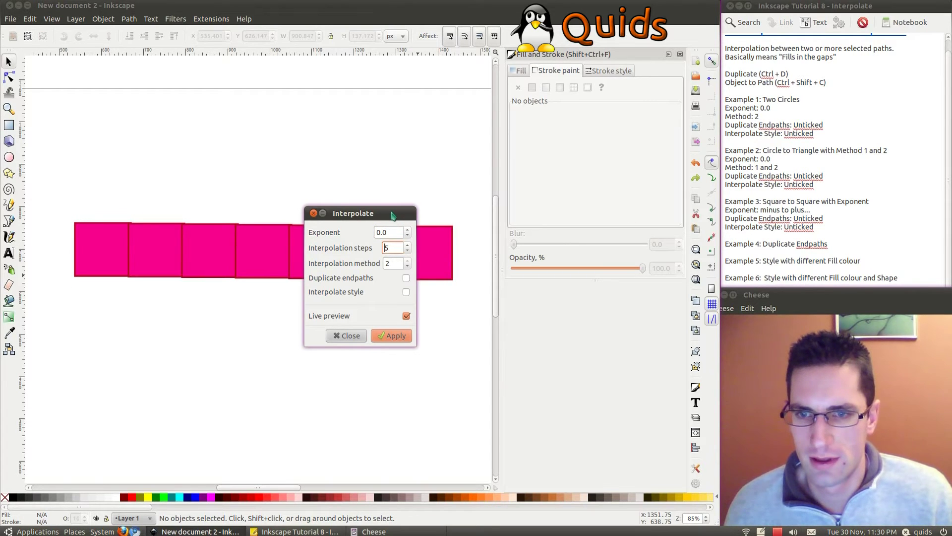
drag(392, 214, 385, 309)
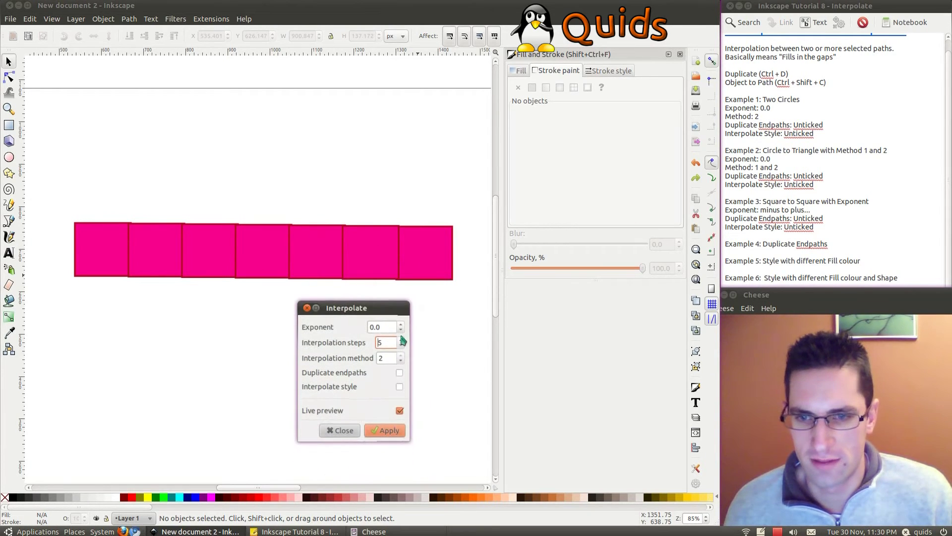
click(402, 341)
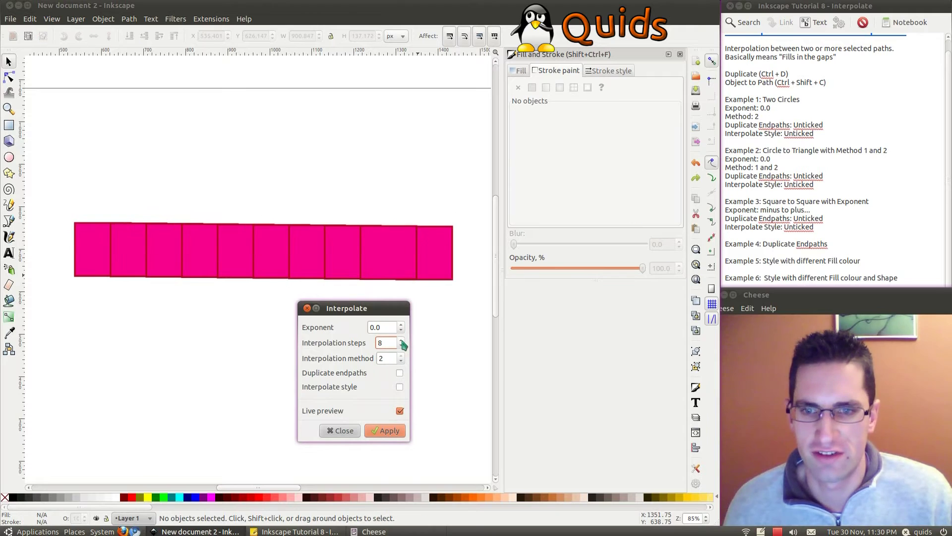
click(401, 340)
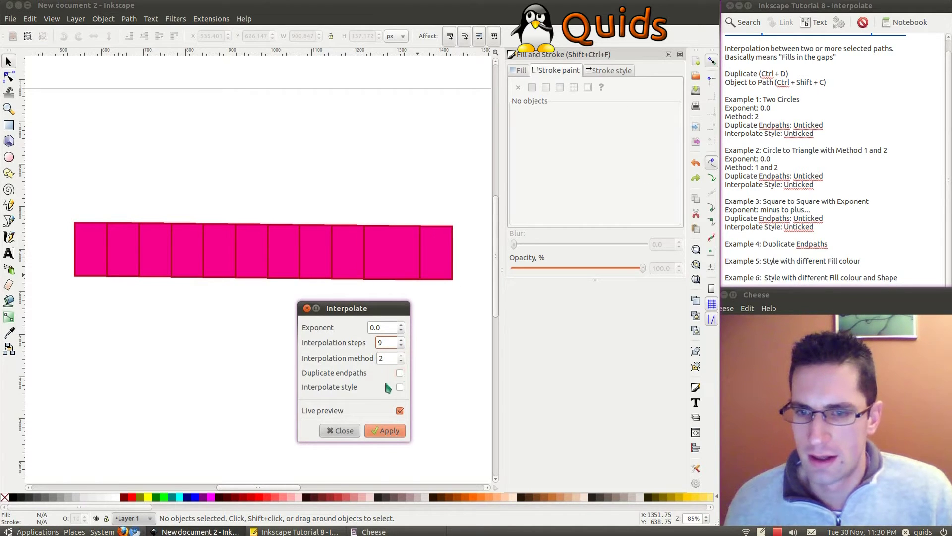
click(400, 373)
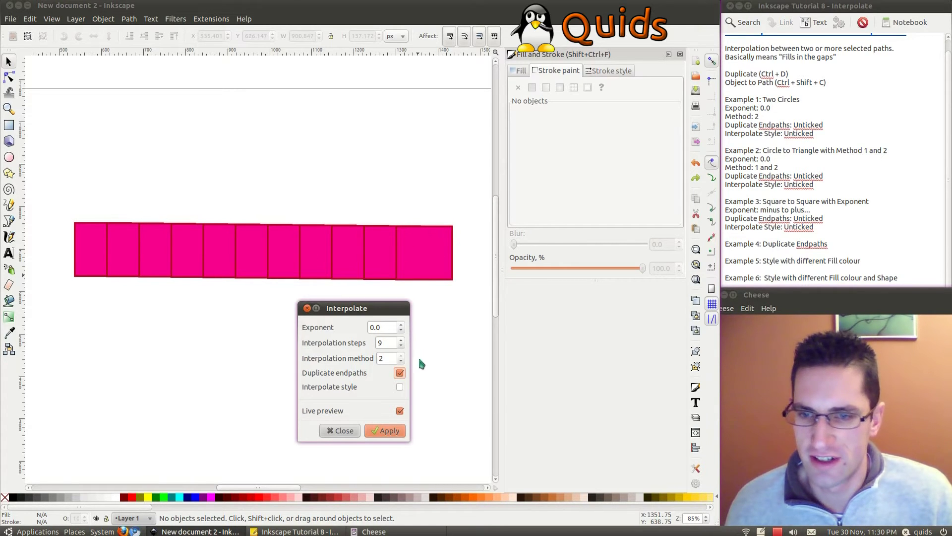
click(405, 373)
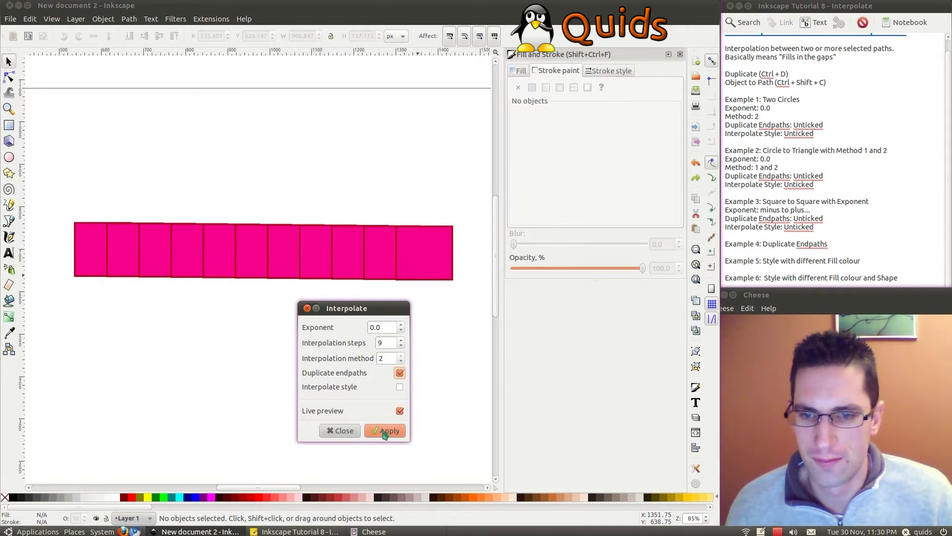
click(337, 430)
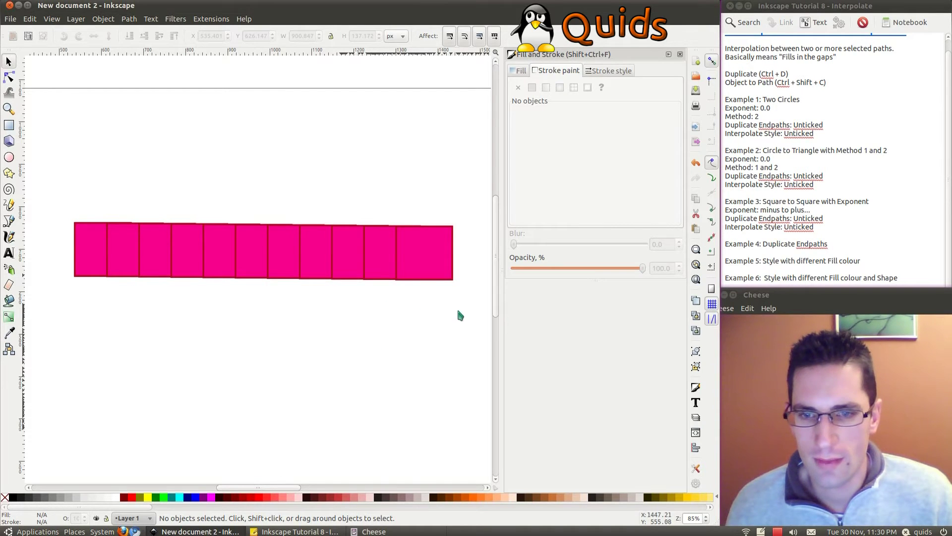
Delete the row of squares and draw a new pink square on the left.
drag(458, 310, 54, 171)
key(Delete)
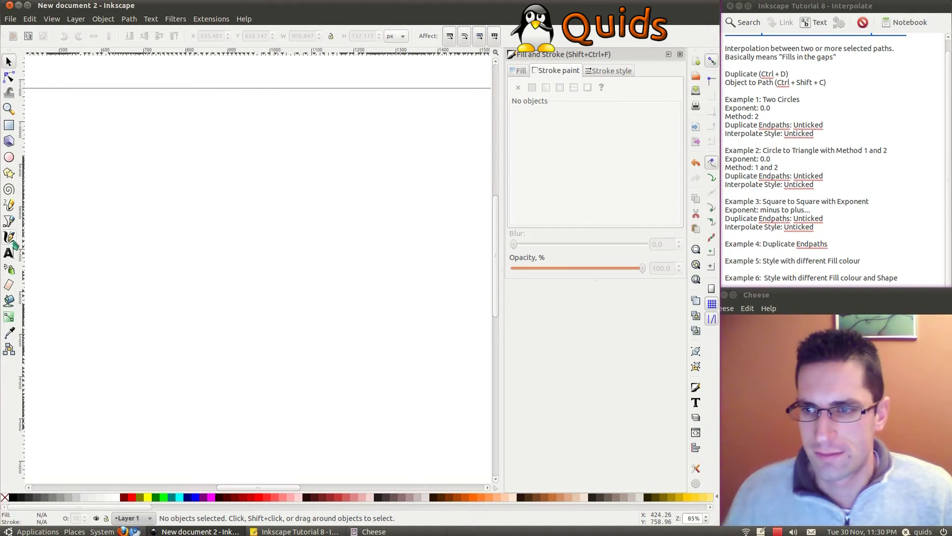
click(9, 127)
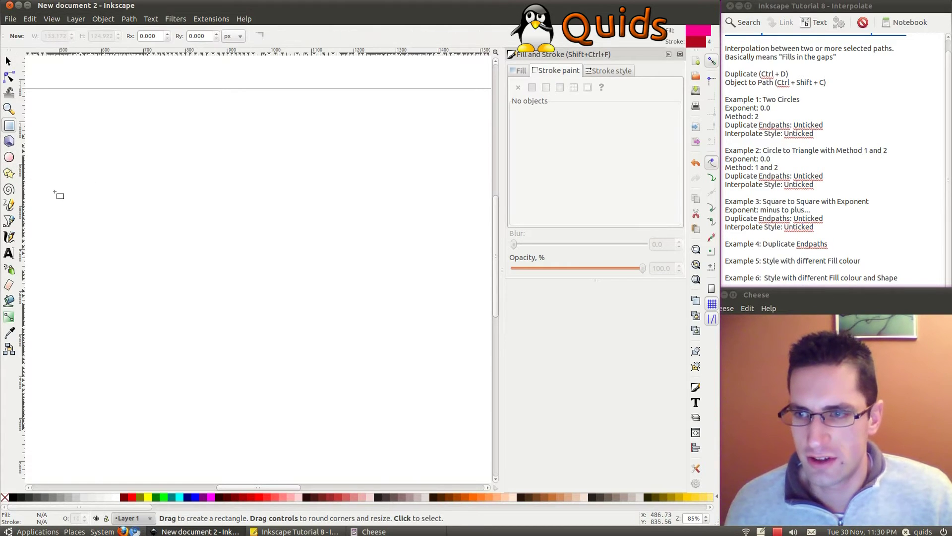
drag(54, 179, 114, 233)
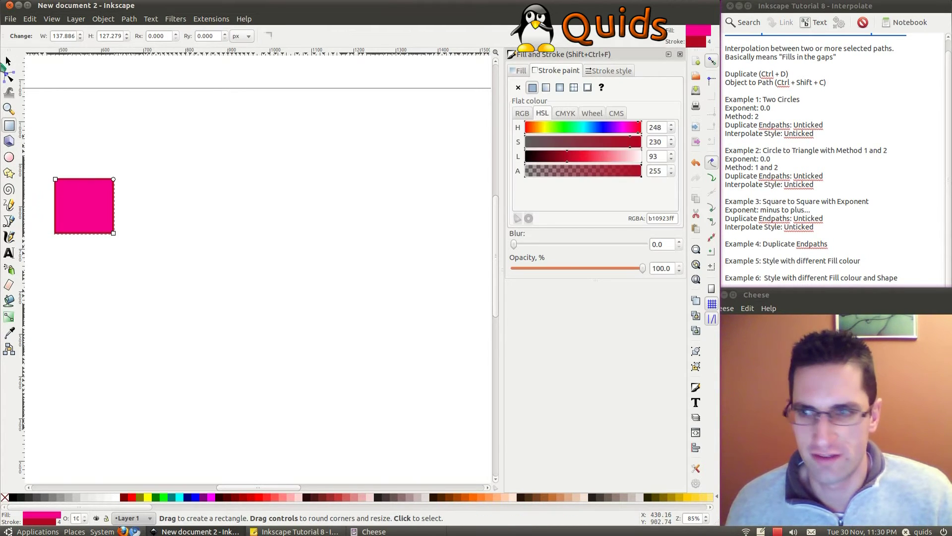
key(F1)
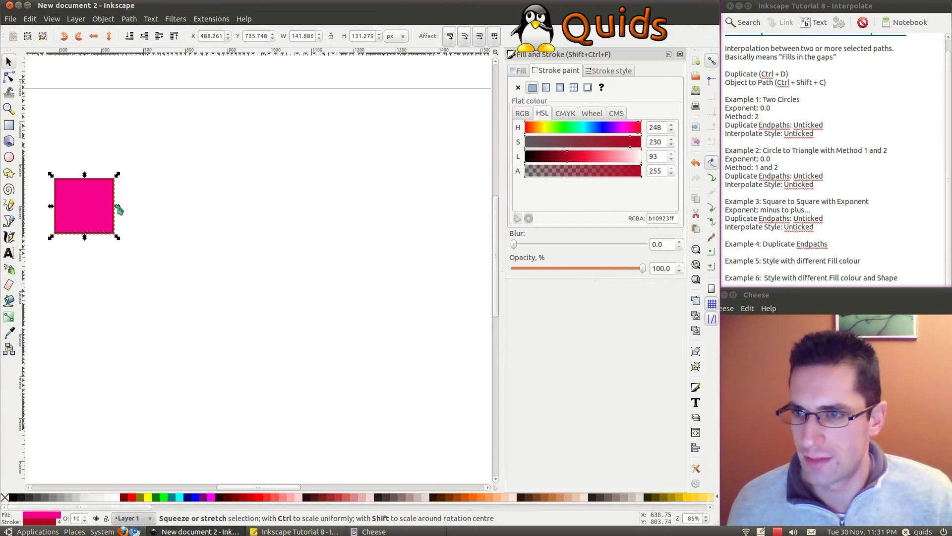
Convert the square to a path and refill a right-side copy blue (hue 176).
key(shift+ctrl+c)
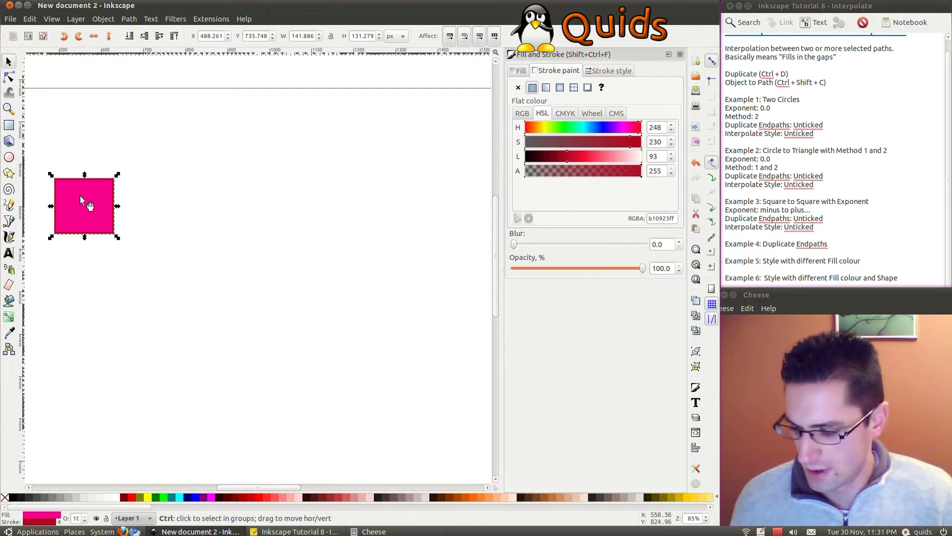
key(ctrl+d)
drag(80, 195, 430, 193)
click(520, 71)
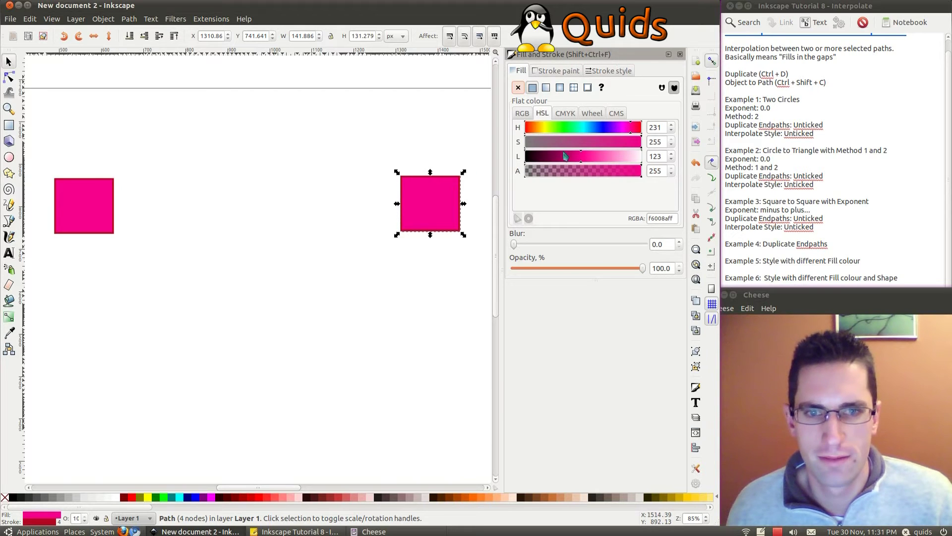
click(608, 130)
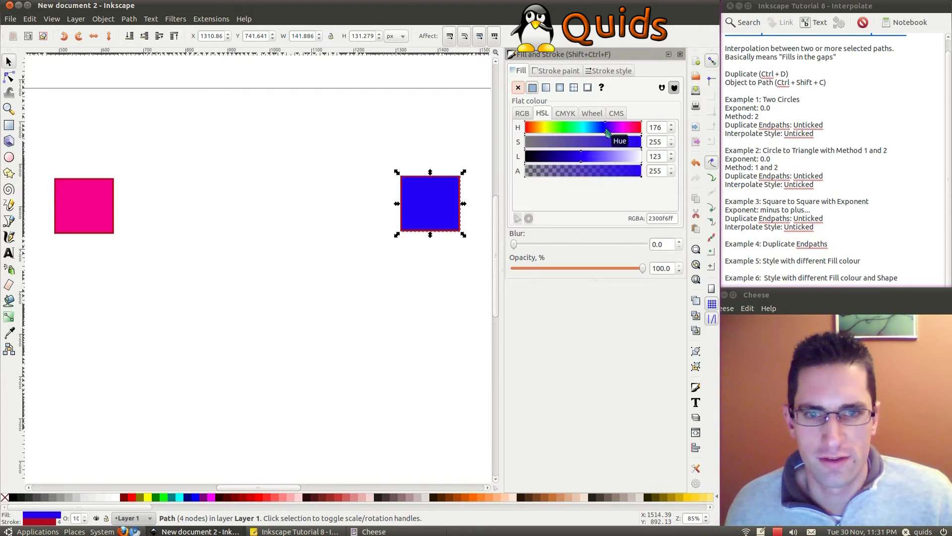
click(227, 218)
click(73, 201)
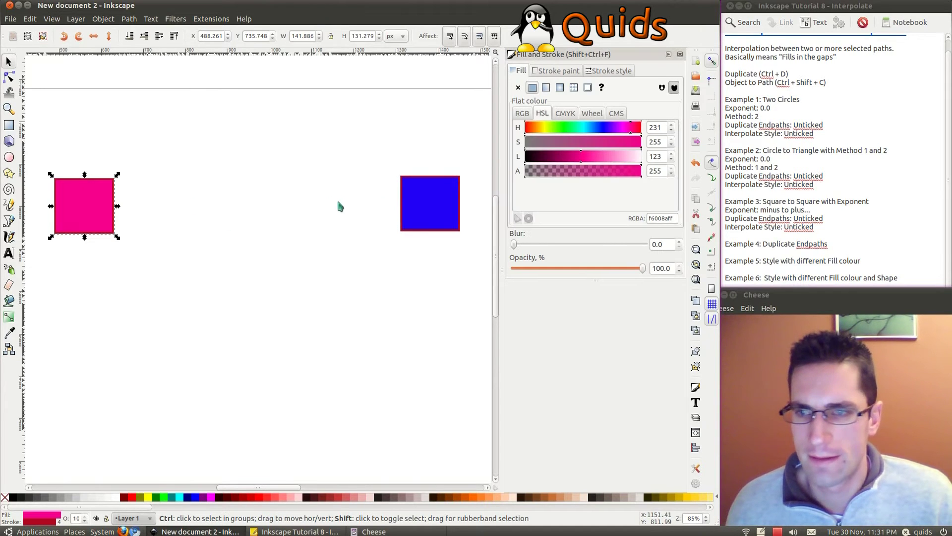
Select both squares and open Interpolate with Interpolate style and live preview on.
shift+click(423, 201)
click(212, 19)
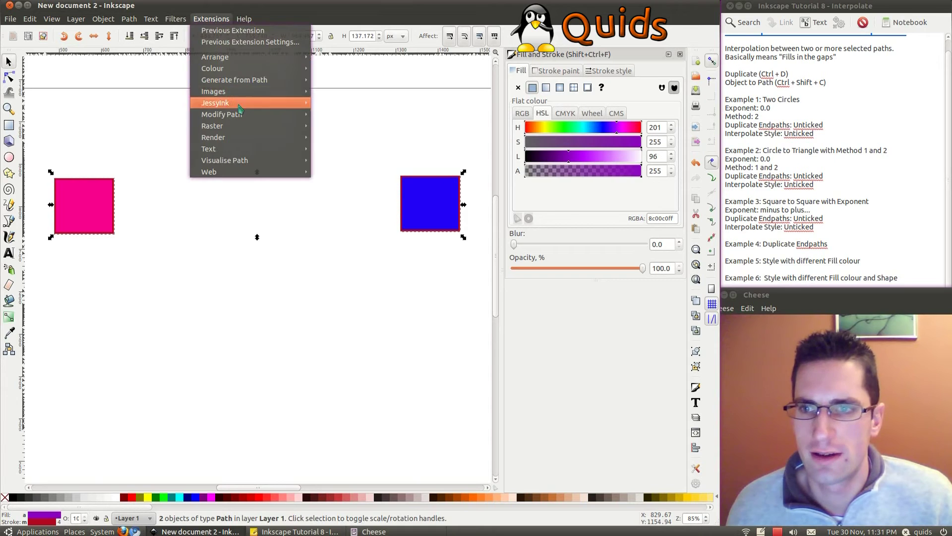
mouse_move(267, 80)
click(343, 103)
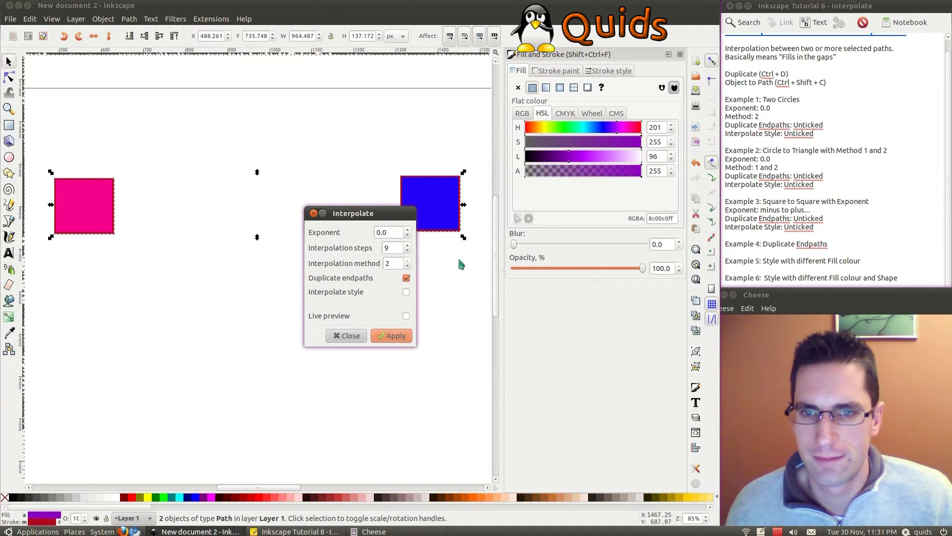
click(406, 293)
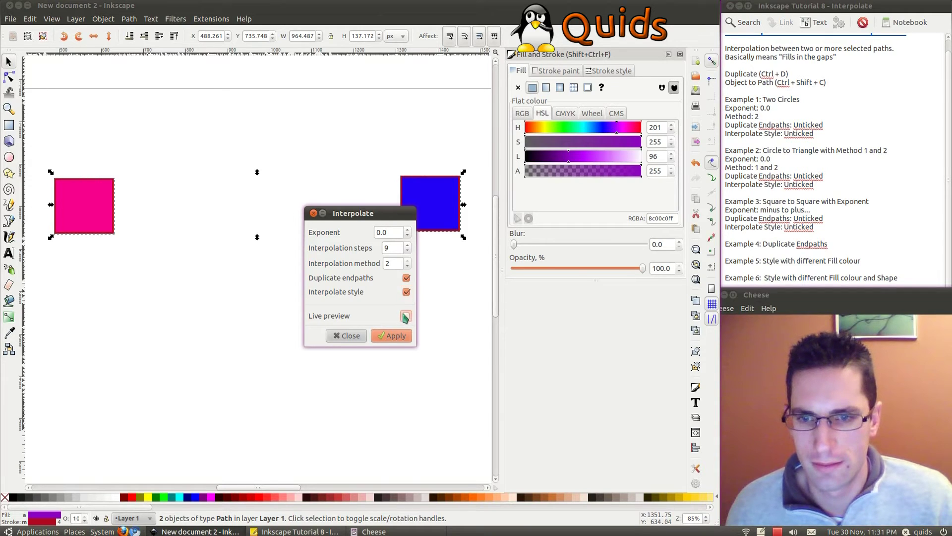
click(406, 315)
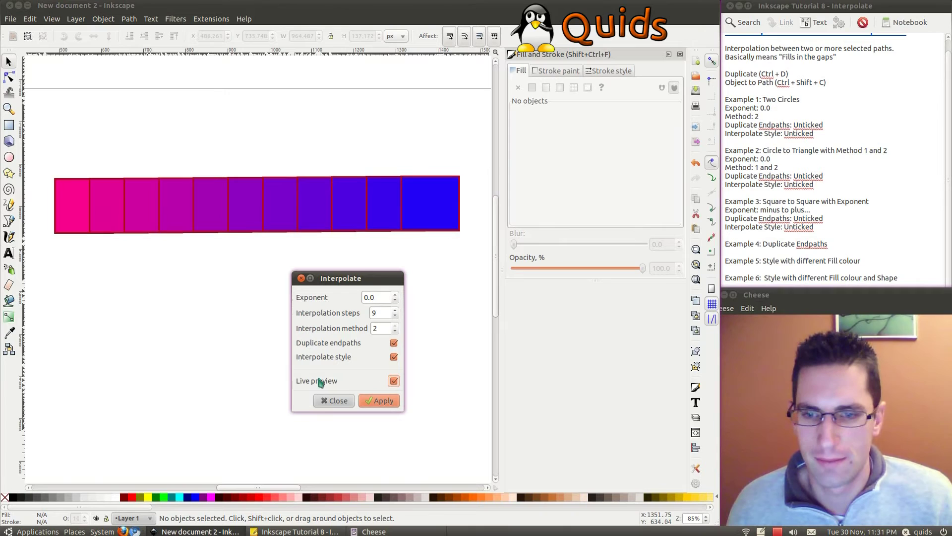
Settle on 4 in-between steps and close, keeping the pink-to-blue blend.
click(395, 310)
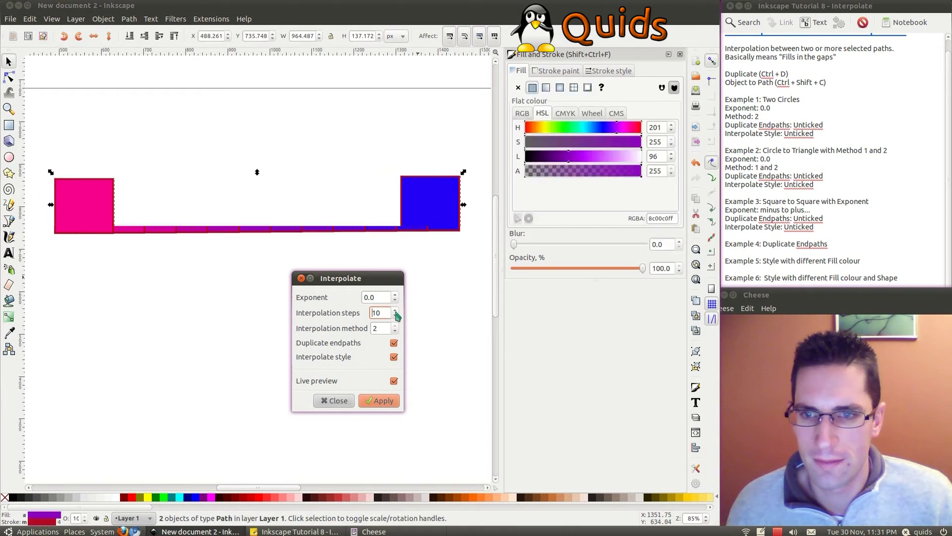
click(395, 316)
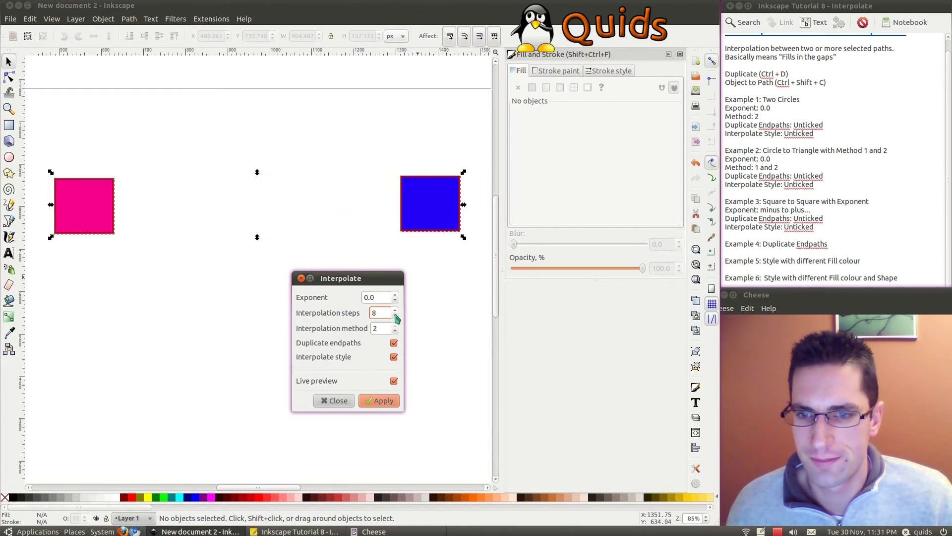
click(395, 315)
click(394, 316)
click(394, 316)
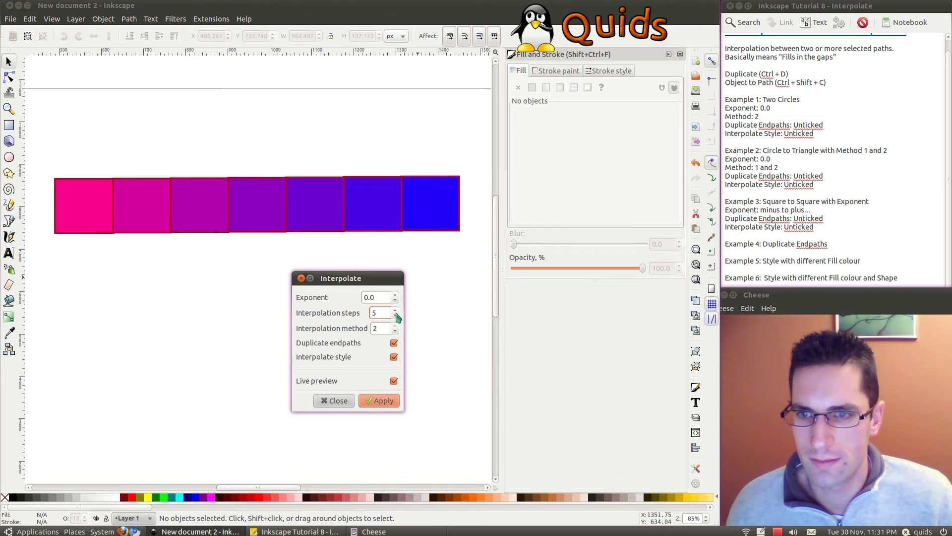
click(348, 403)
click(8, 125)
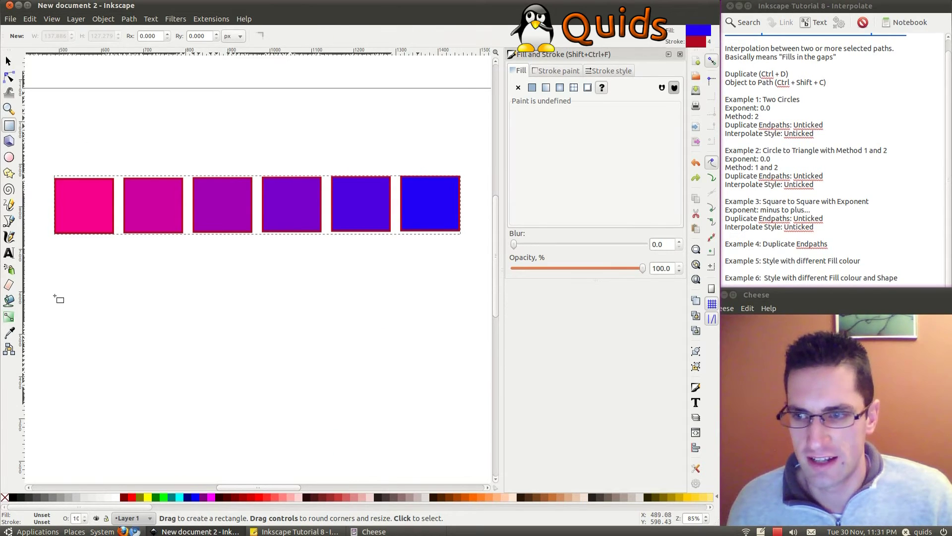
Draw a square at lower left and a circle at lower right below the row.
mouse_move(54, 295)
mouse_down()
mouse_move(120, 366)
mouse_move(123, 358)
mouse_up()
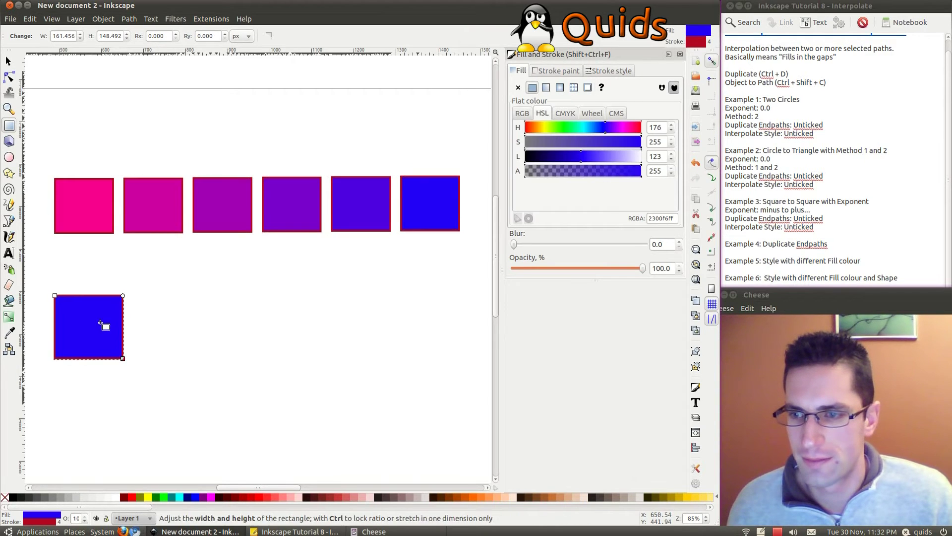
key(e)
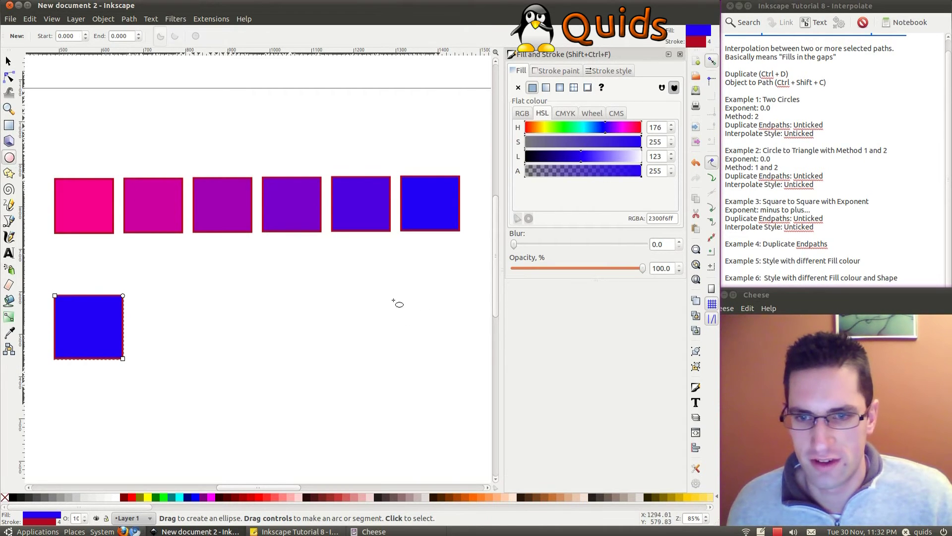
drag(393, 299, 475, 375)
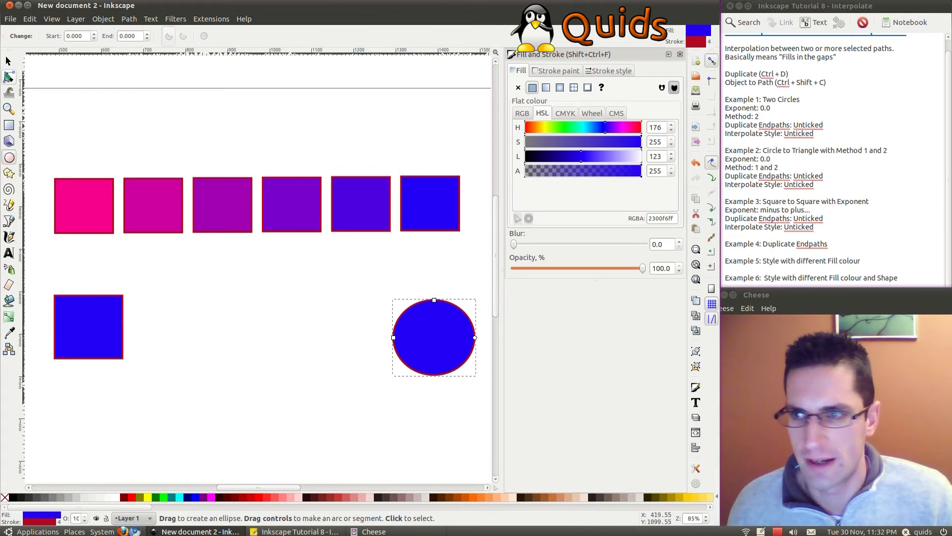
click(8, 61)
drag(428, 325, 420, 308)
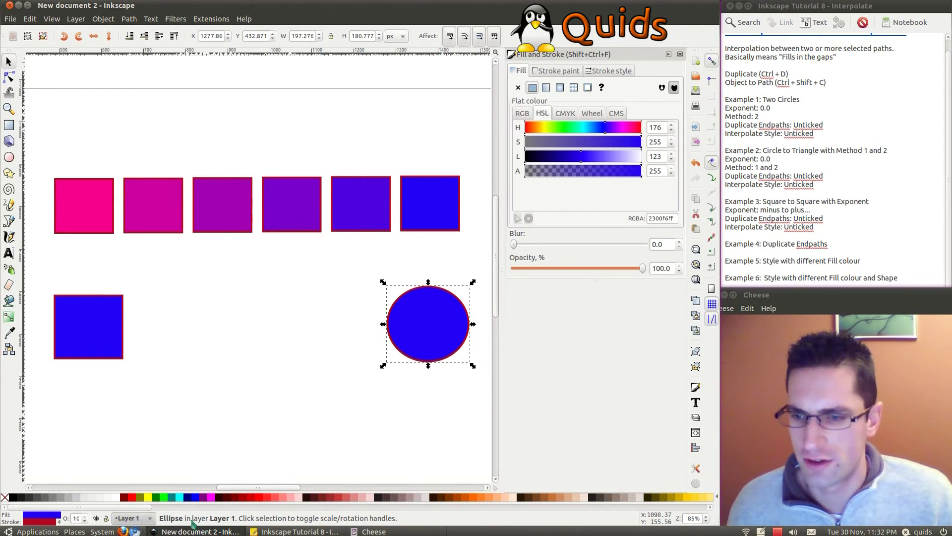
Fill the circle yellow, convert it to a path, and select it with the blue square.
click(694, 497)
click(380, 402)
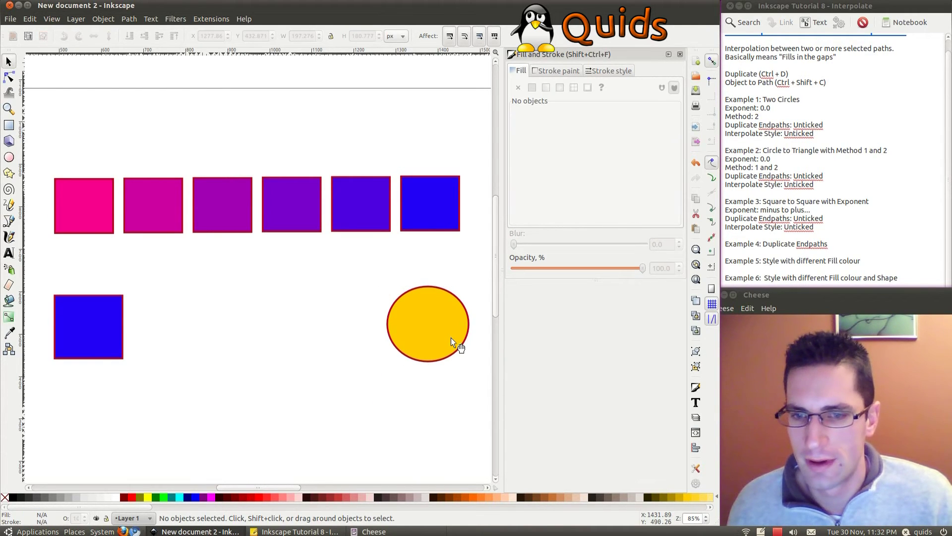
click(451, 338)
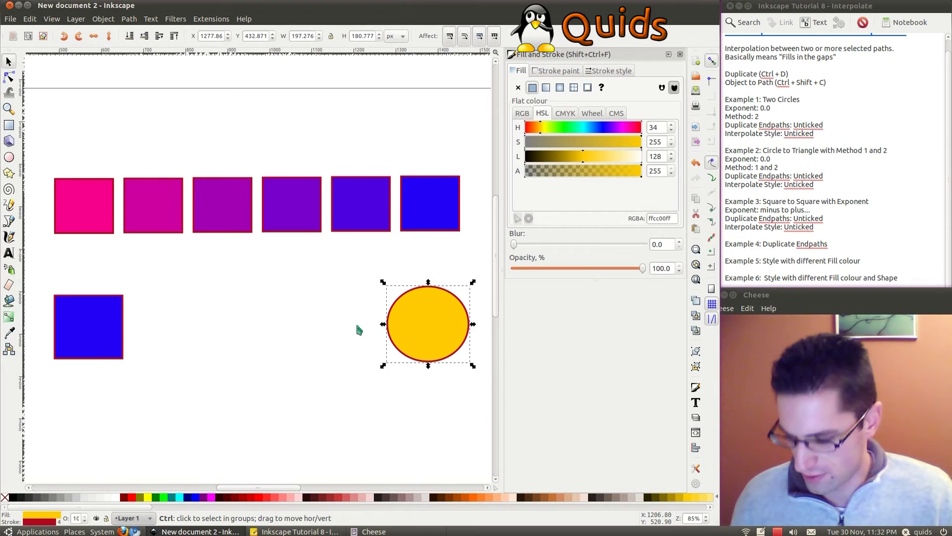
key(ctrl+shift+c)
click(75, 339)
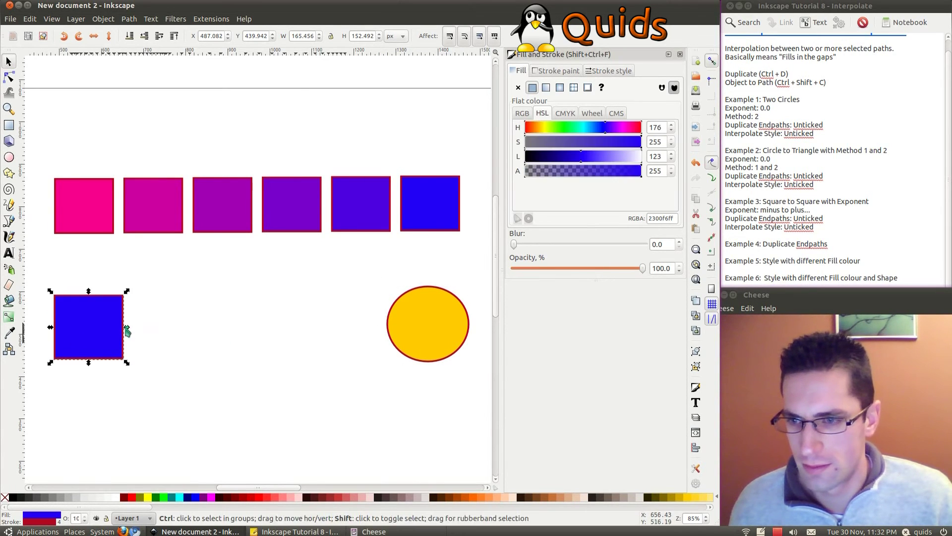
click(421, 347)
shift+click(117, 340)
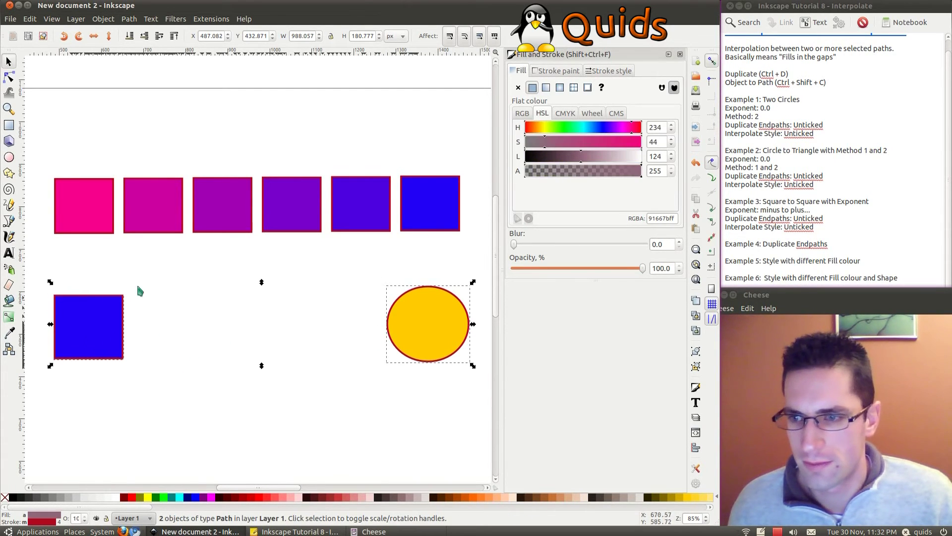
click(211, 19)
Live-preview a 10-step square-to-circle interpolation with Duplicate endpaths off, then close without applying.
mouse_move(258, 80)
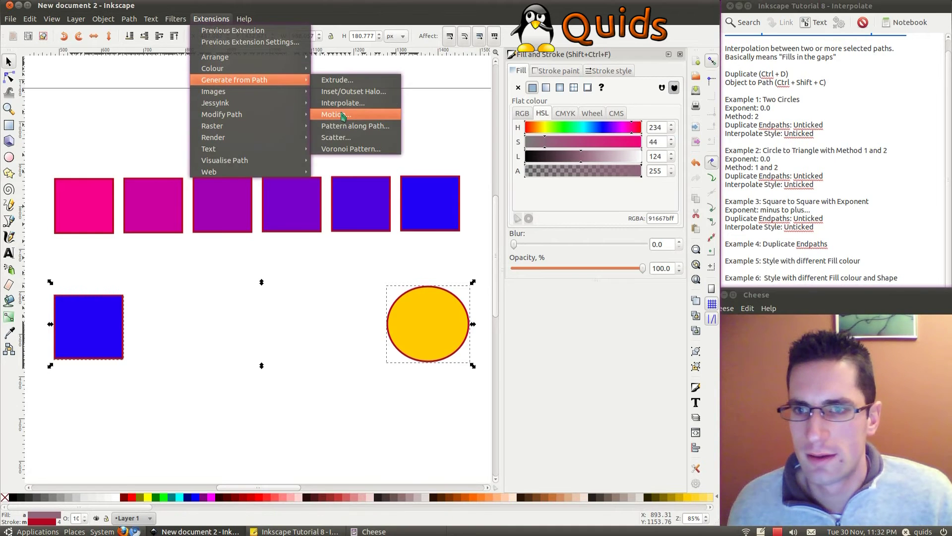
click(343, 103)
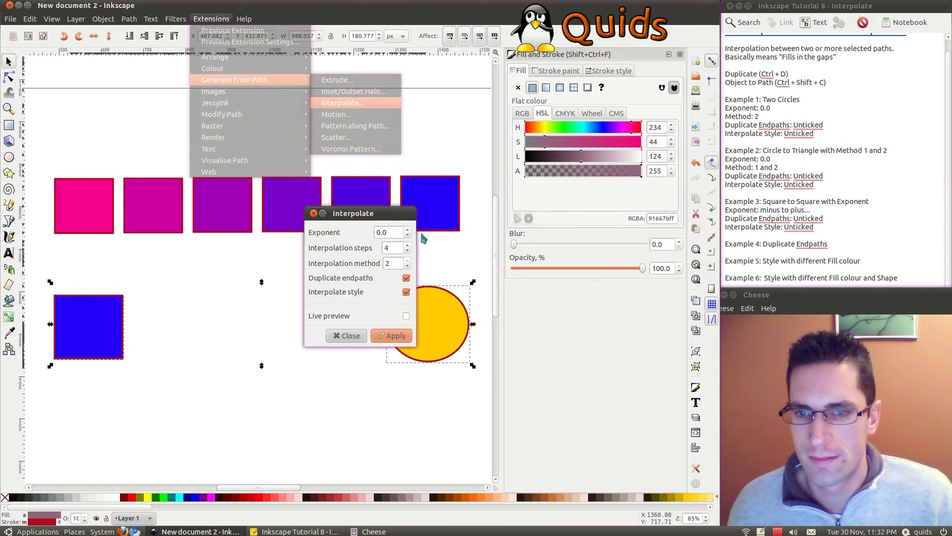
click(406, 316)
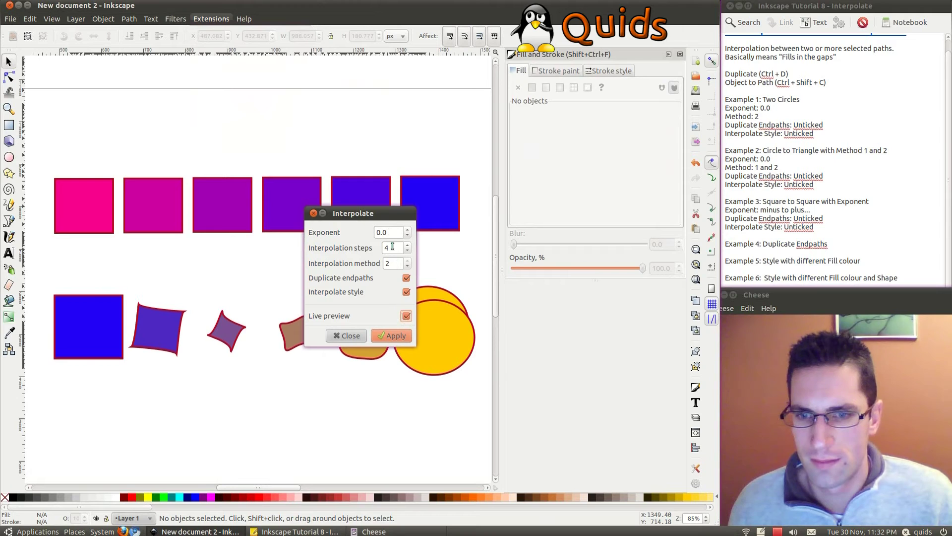
click(407, 279)
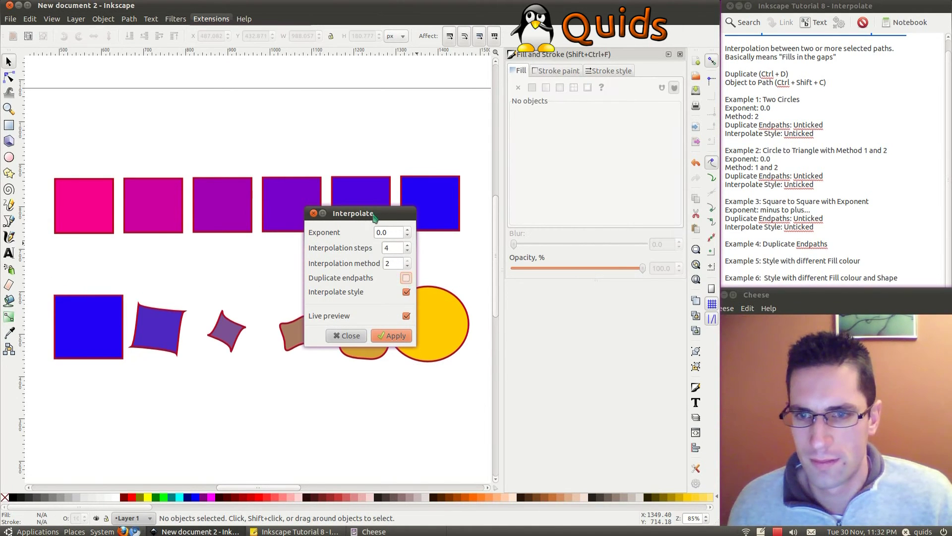
drag(375, 219, 334, 310)
click(365, 345)
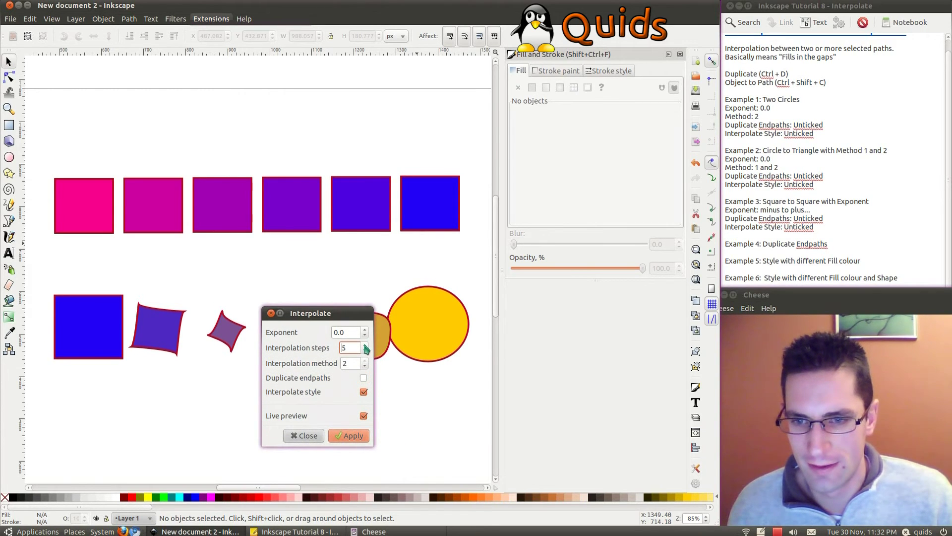
click(365, 345)
click(365, 345)
drag(343, 313, 319, 104)
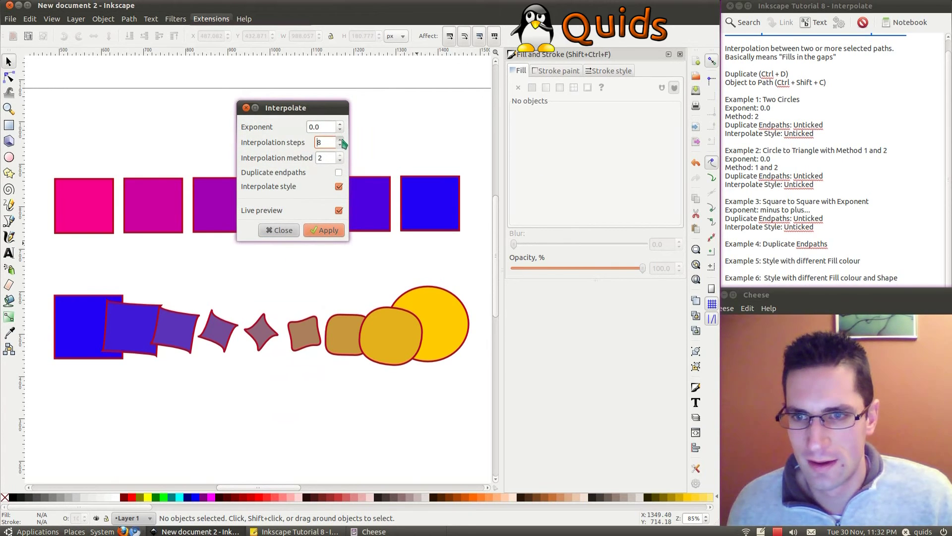
click(340, 139)
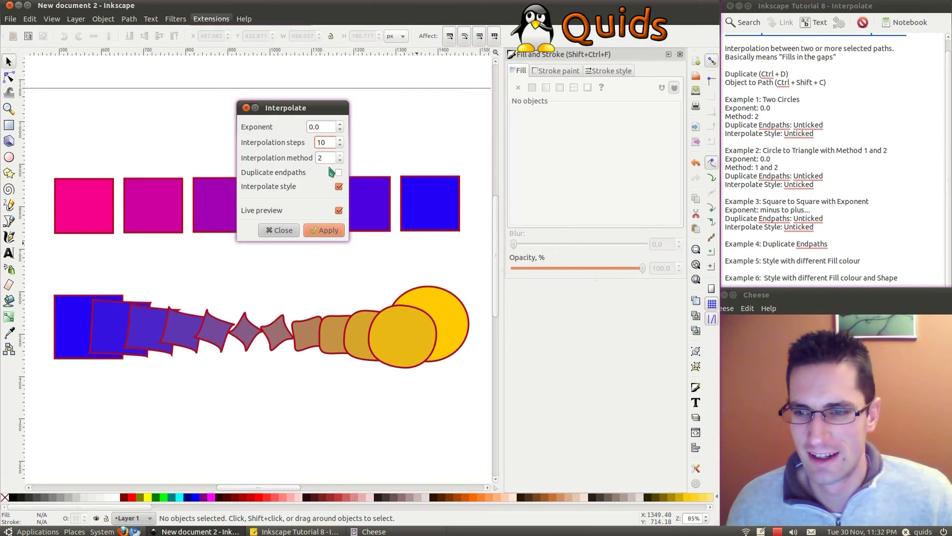
click(286, 231)
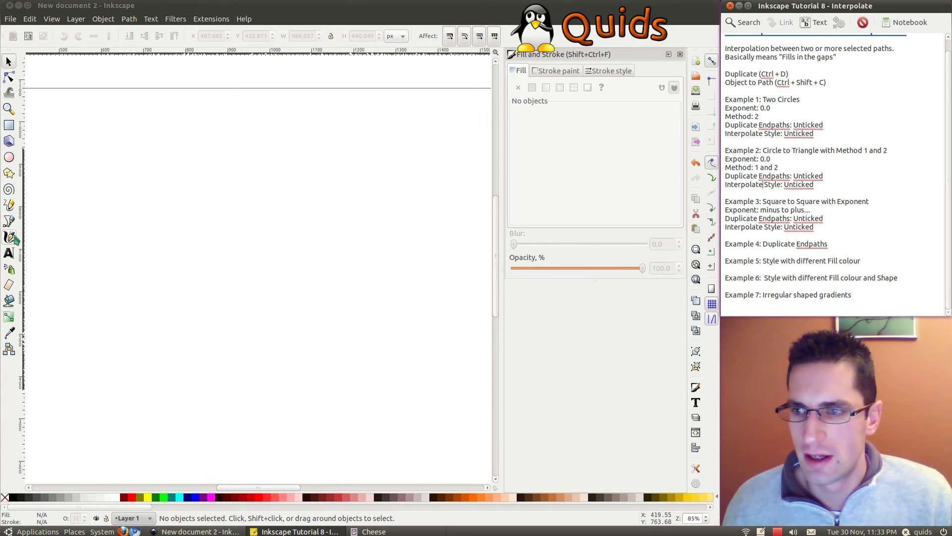
Draw a straight-segment zigzag with two triangular peaks from the left to the right of the page.
click(13, 225)
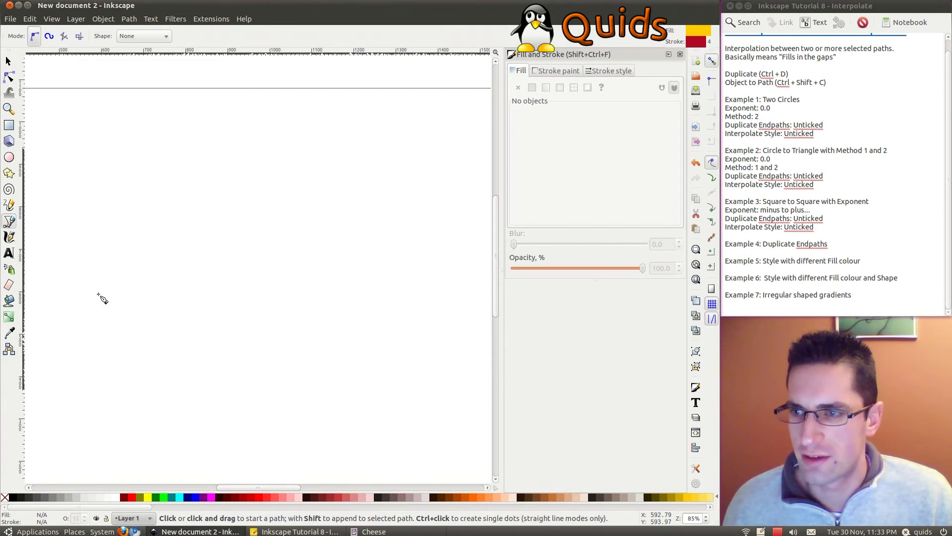
click(84, 320)
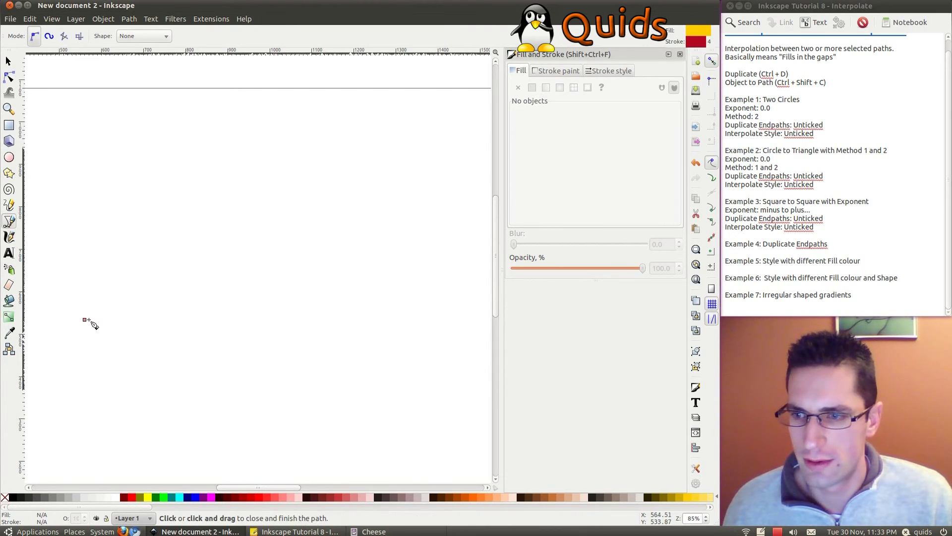
click(178, 318)
click(224, 253)
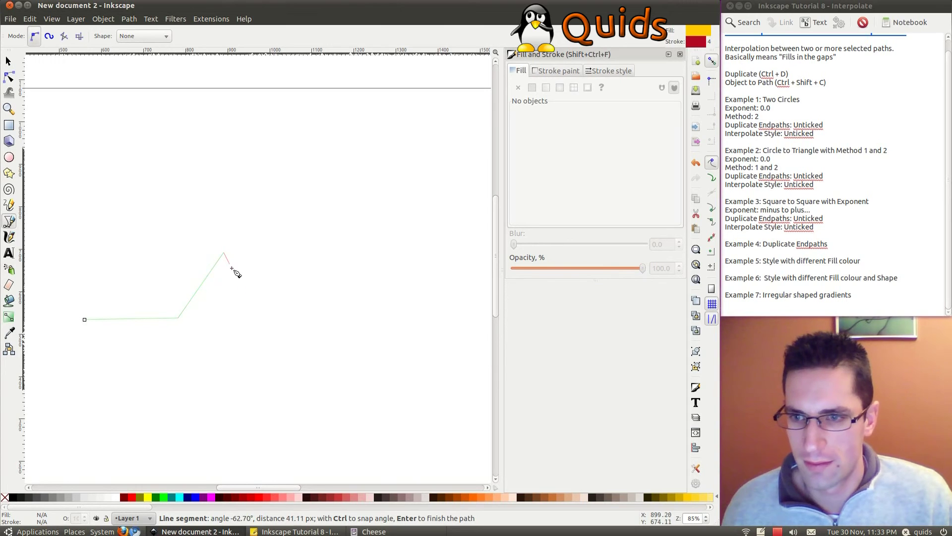
click(268, 318)
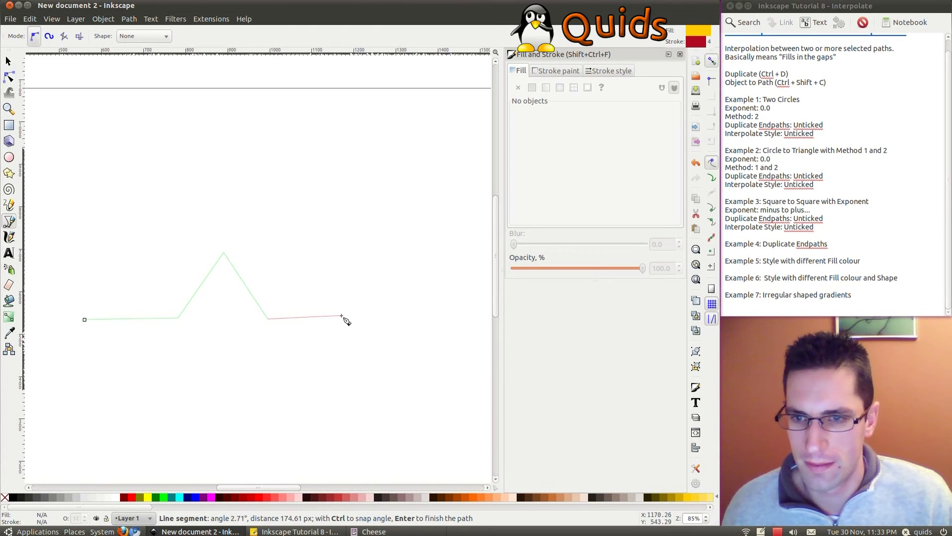
click(353, 317)
click(401, 255)
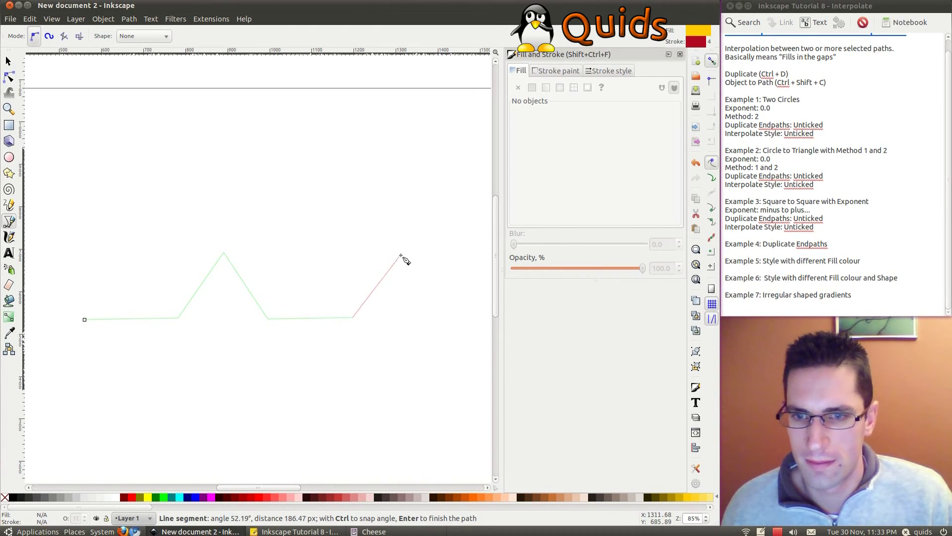
click(440, 318)
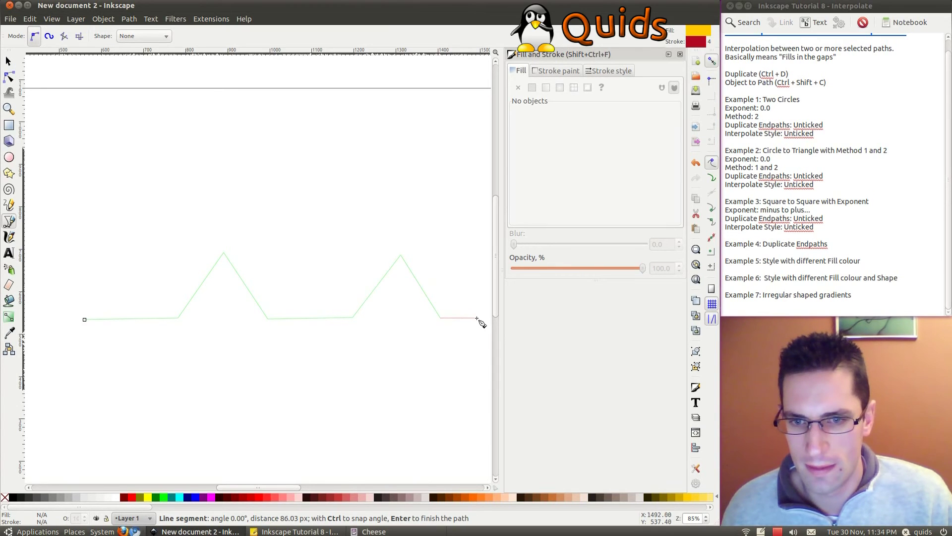
double_click(476, 318)
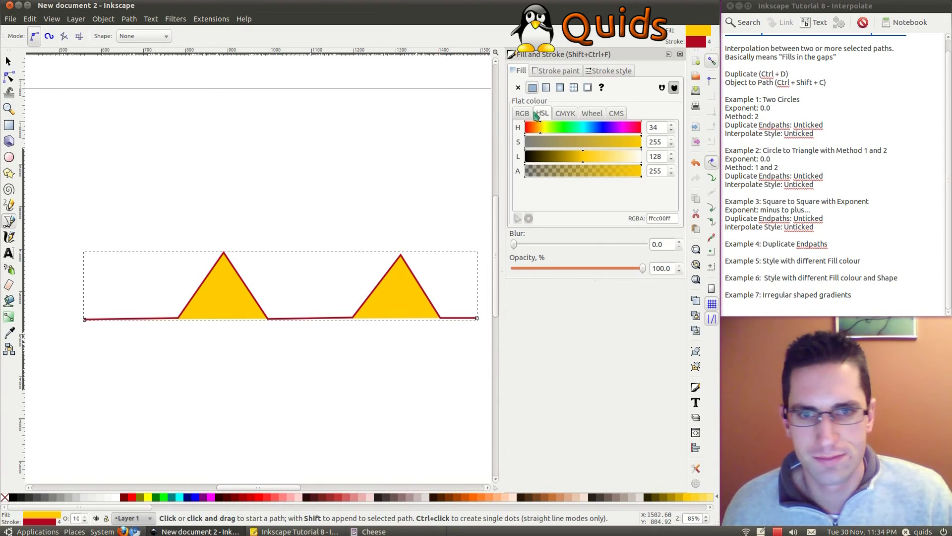
Remove the zigzag's fill and give it a dark blue stroke.
click(518, 87)
click(555, 72)
click(596, 130)
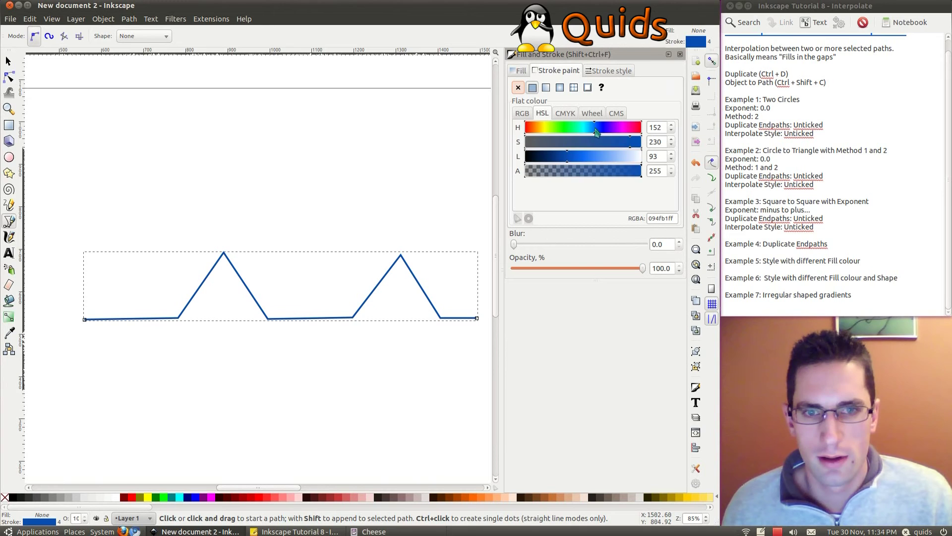
drag(566, 161, 560, 163)
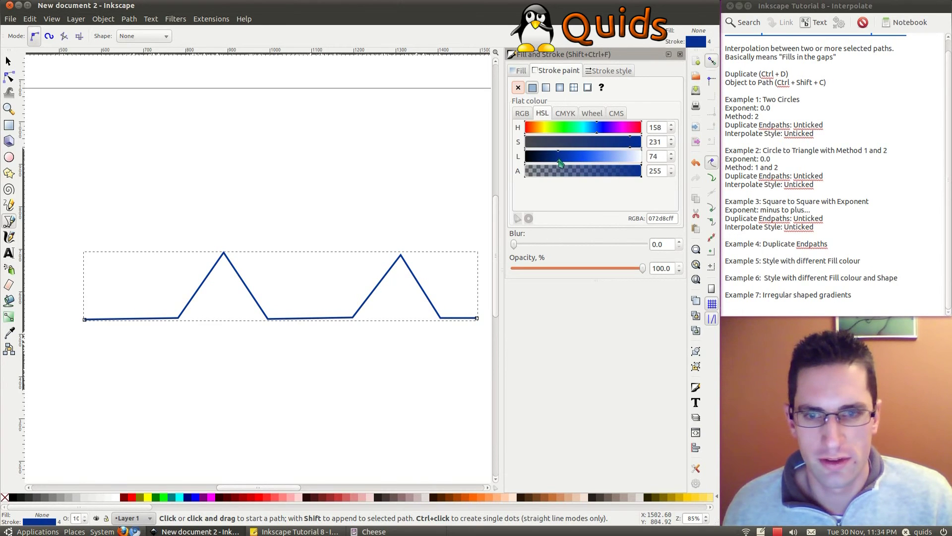
click(620, 72)
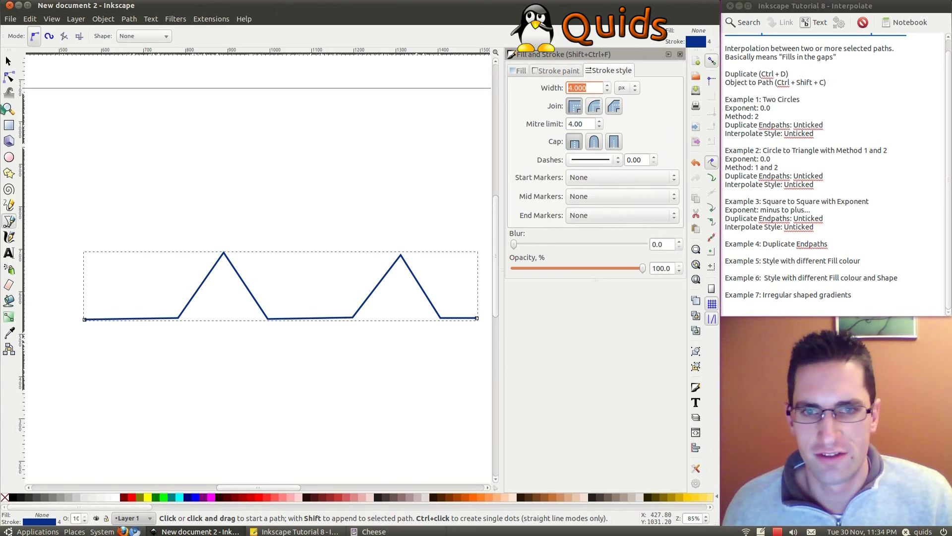
Duplicate the zigzag and nudge the copy up above the original.
click(8, 61)
click(208, 350)
click(188, 309)
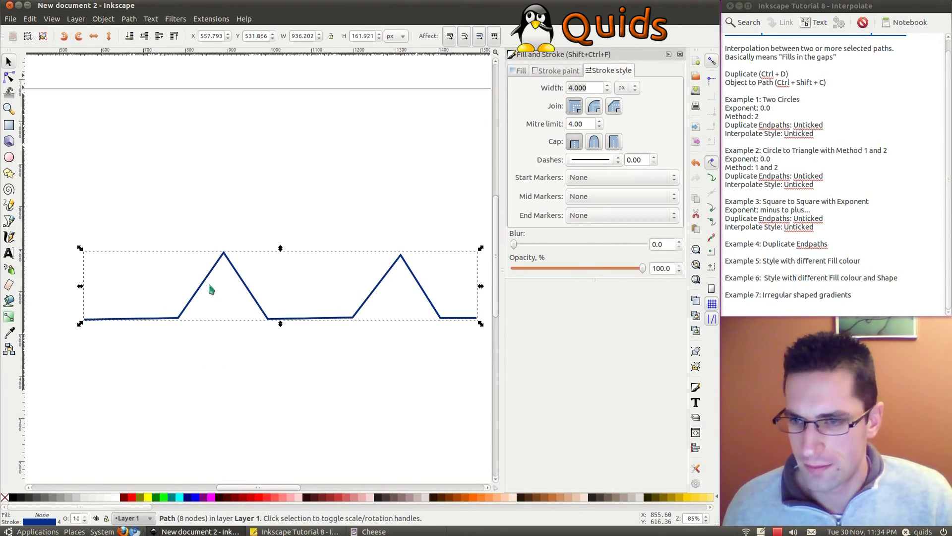
key(ctrl+d)
key(Up)
key(Up)
key(Up)
key(Up)
key(Up)
key(Up)
key(Up)
key(Up)
key(Up)
key(Up)
key(Up)
key(Up)
key(Up)
key(Up)
key(Up)
key(Up)
key(Up)
key(Up)
key(Up)
key(Up)
key(Up)
key(Up)
key(Up)
key(Up)
key(Up)
key(Up)
key(Up)
key(Up)
key(Up)
key(Up)
key(Up)
key(Up)
key(Up)
key(Up)
key(Up)
key(Up)
key(Up)
key(Up)
key(Up)
key(Up)
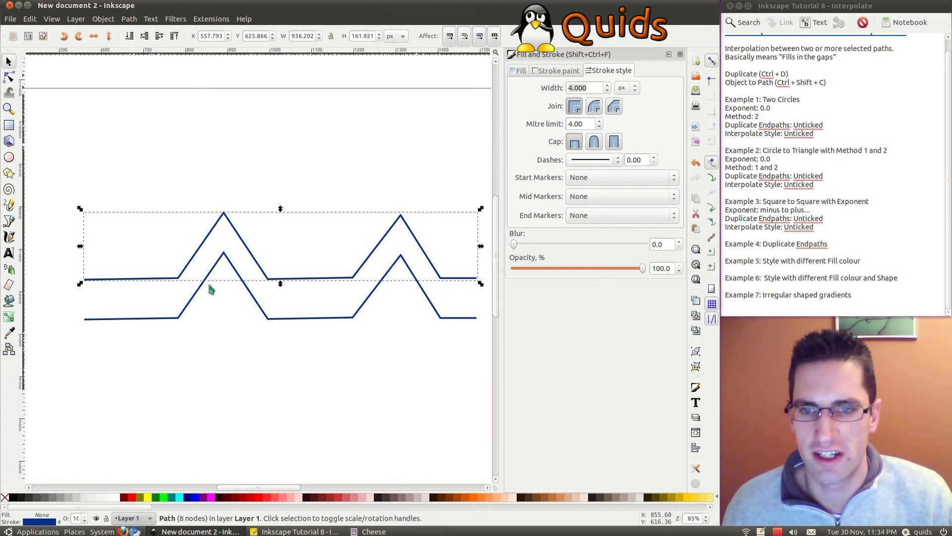
Make the upper zigzag's stroke light blue, then select both zigzags.
click(281, 328)
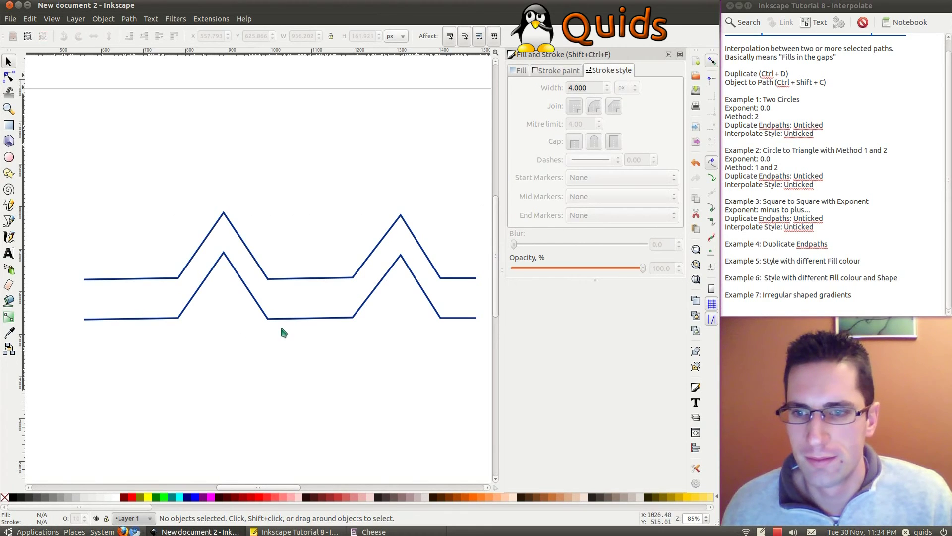
click(313, 280)
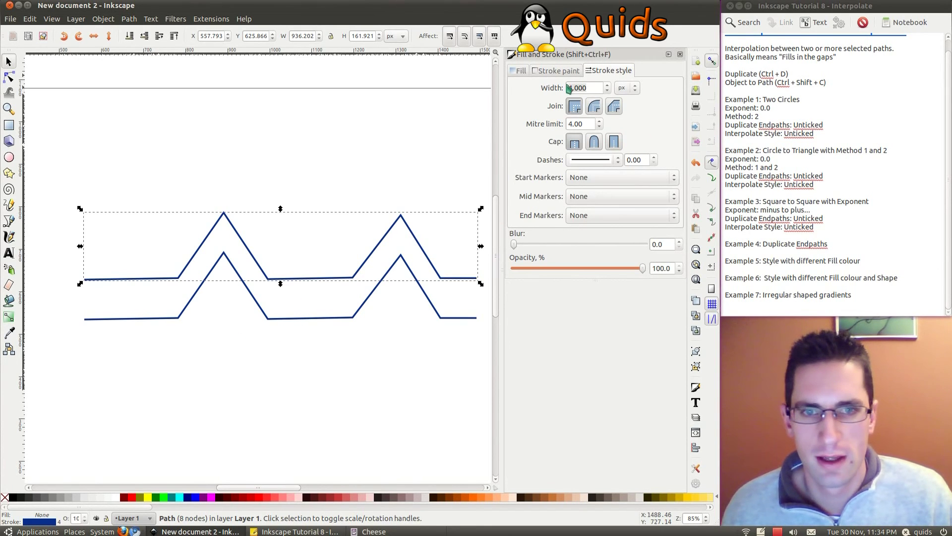
click(559, 71)
drag(585, 133, 593, 132)
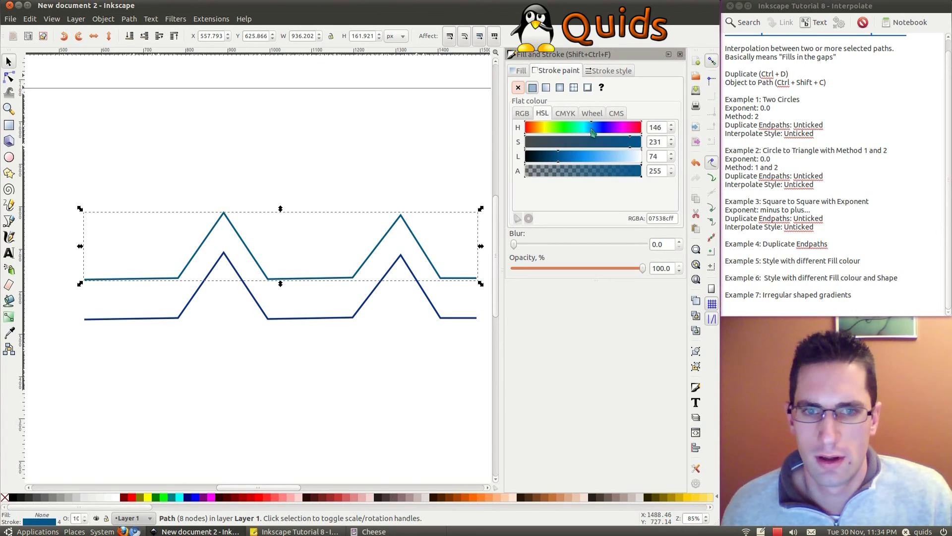
click(602, 157)
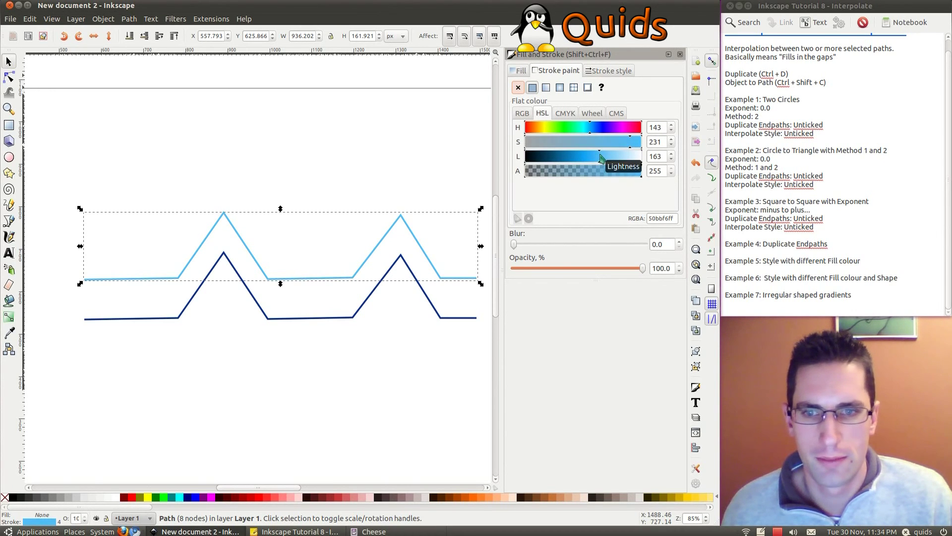
click(349, 379)
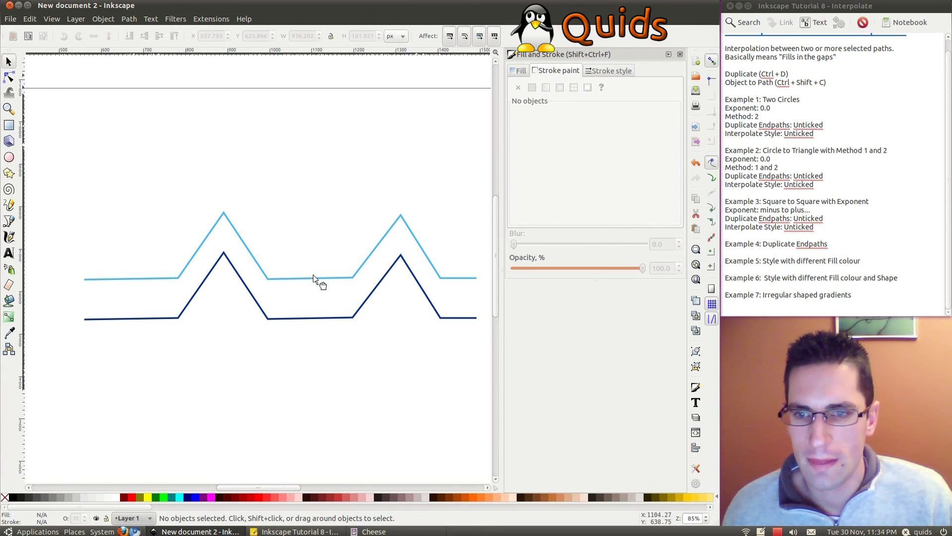
key(ctrl+a)
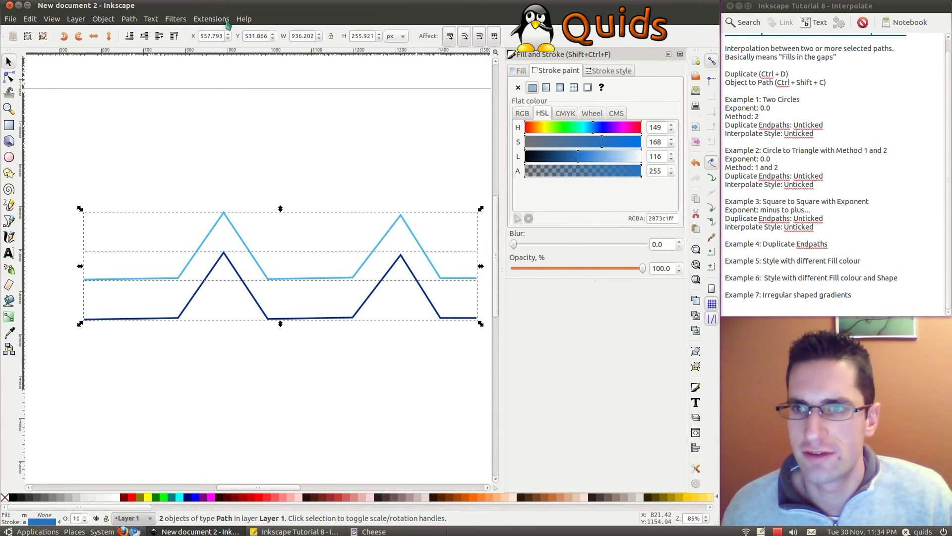
Interpolate between the two zigzags with Live preview on and 35 steps, and apply it.
click(226, 21)
mouse_move(228, 81)
click(387, 103)
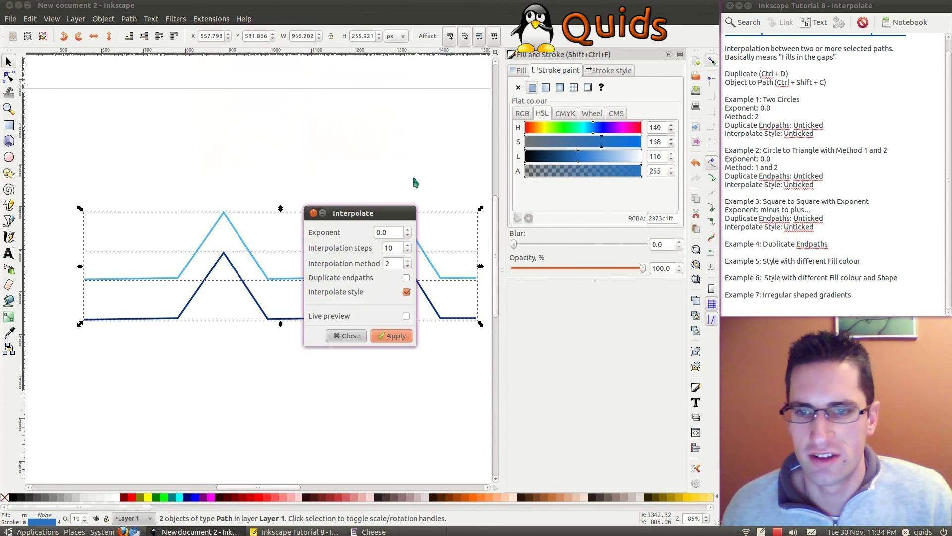
click(406, 317)
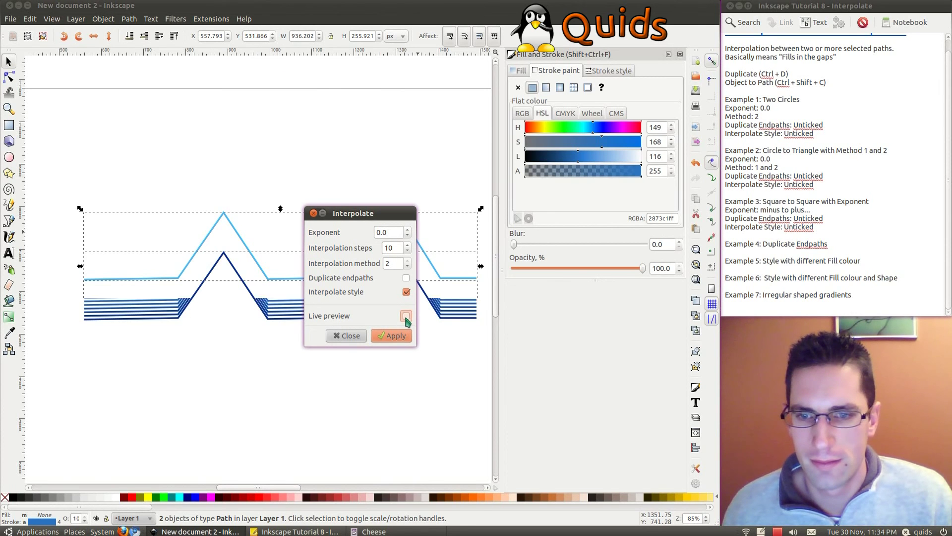
drag(375, 216, 390, 347)
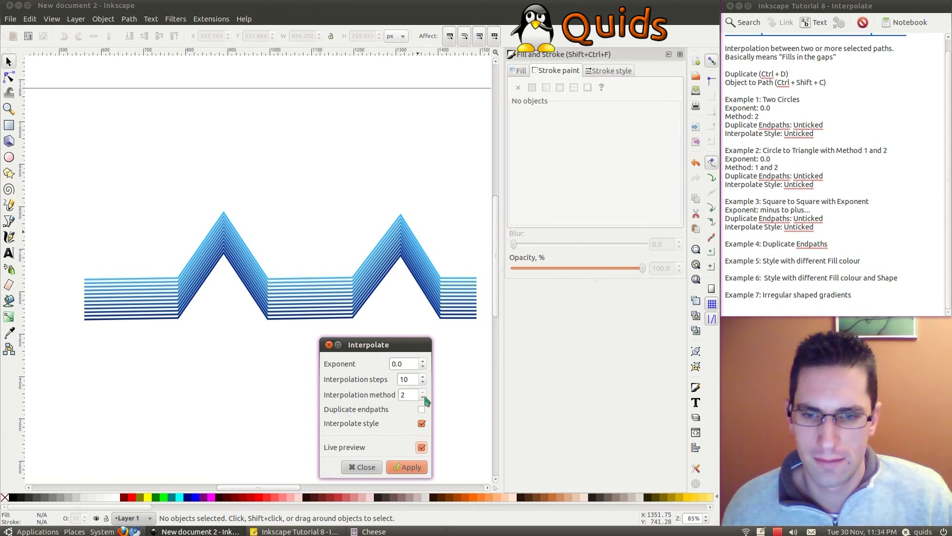
click(413, 380)
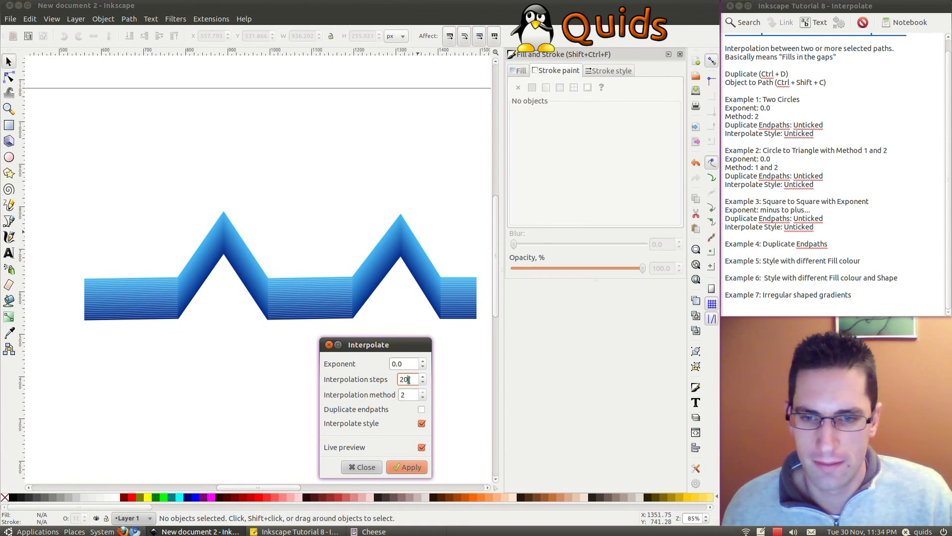
drag(408, 380, 394, 380)
text(25)
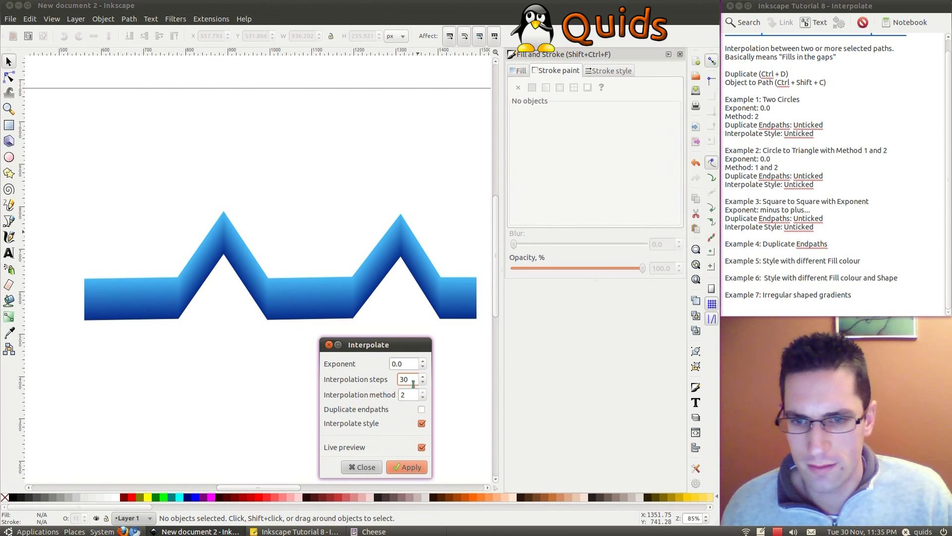
drag(413, 383, 376, 378)
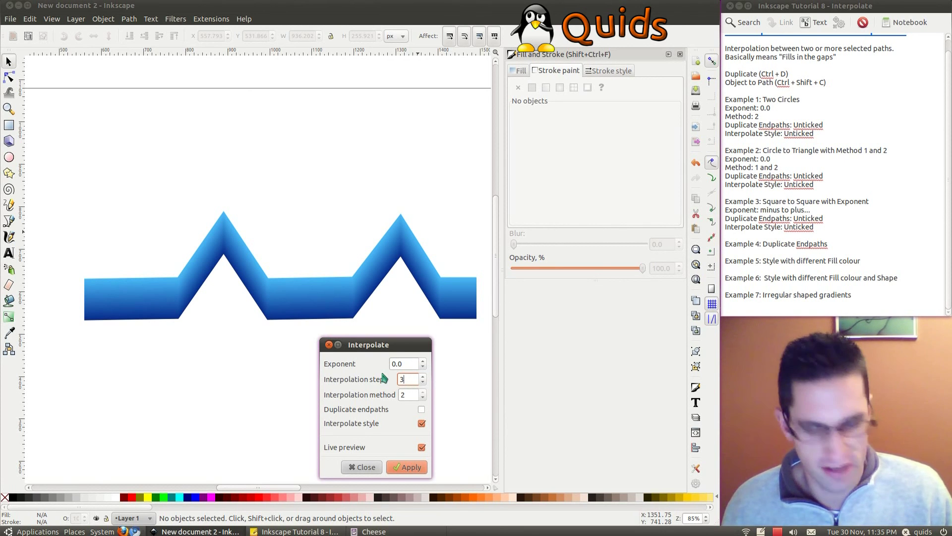
click(405, 468)
click(361, 467)
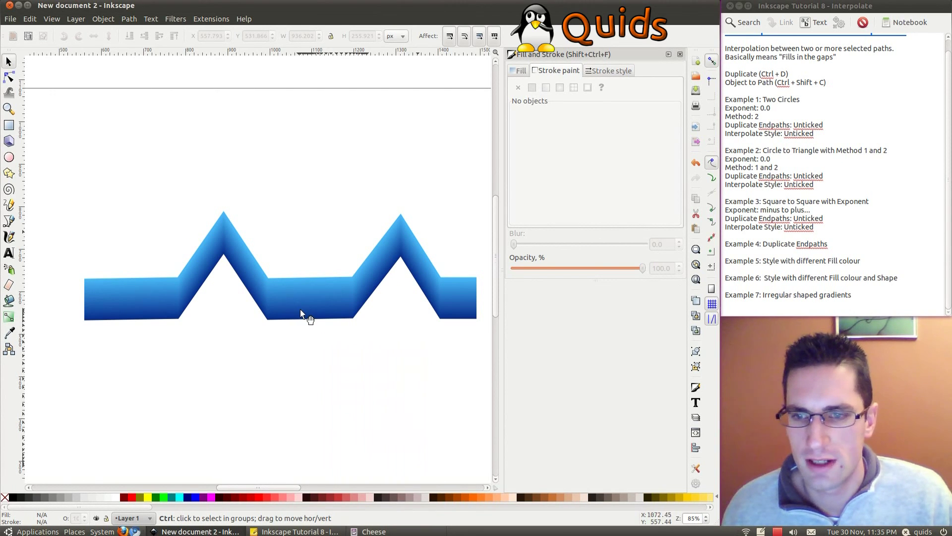
scroll(301, 310, up, 2)
scroll(307, 311, up, 2)
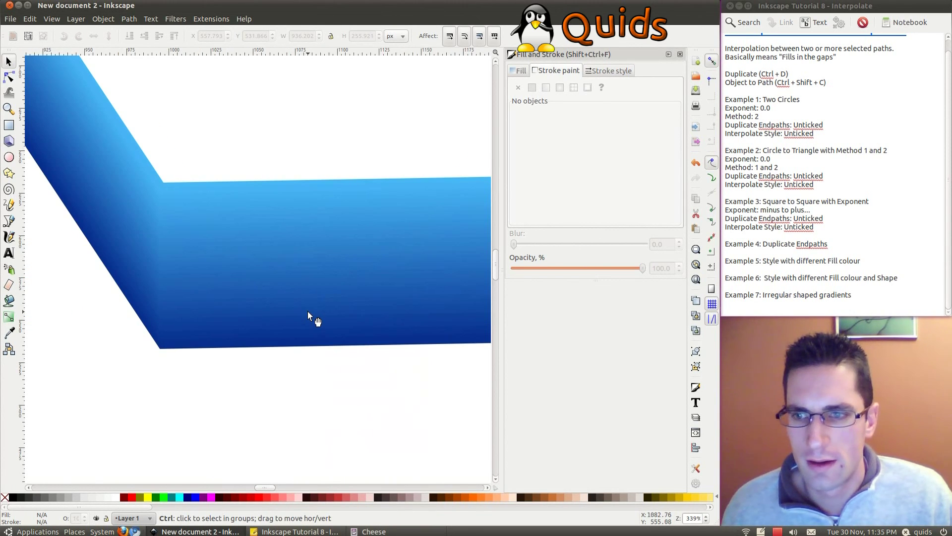
scroll(308, 312, down, 2)
scroll(357, 275, down, 1)
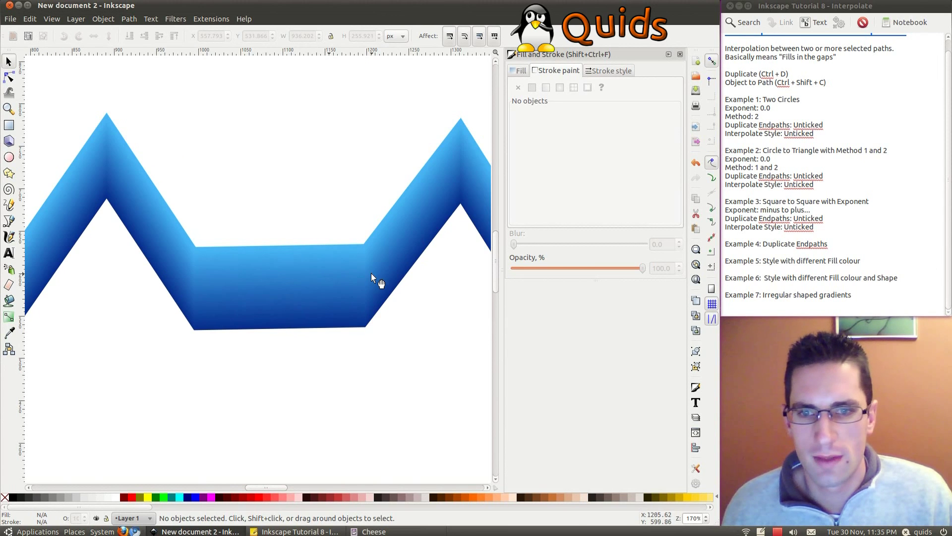
scroll(334, 269, down, 1)
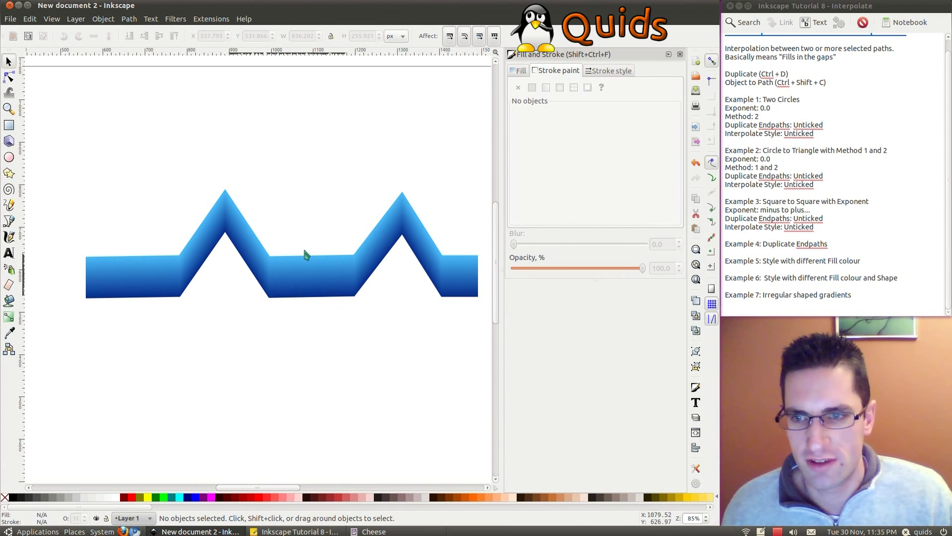